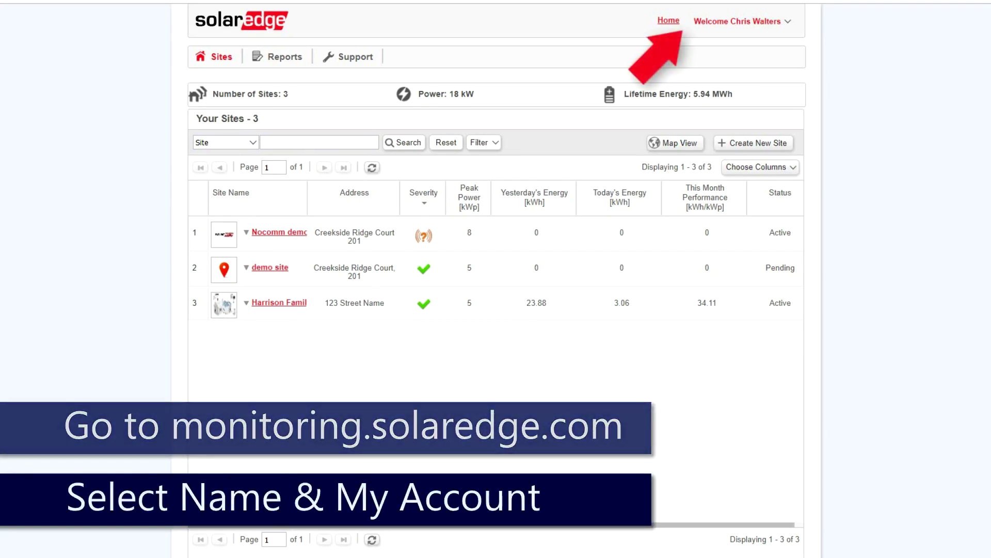
- Open the My account page from the Welcome name menu
click(771, 22)
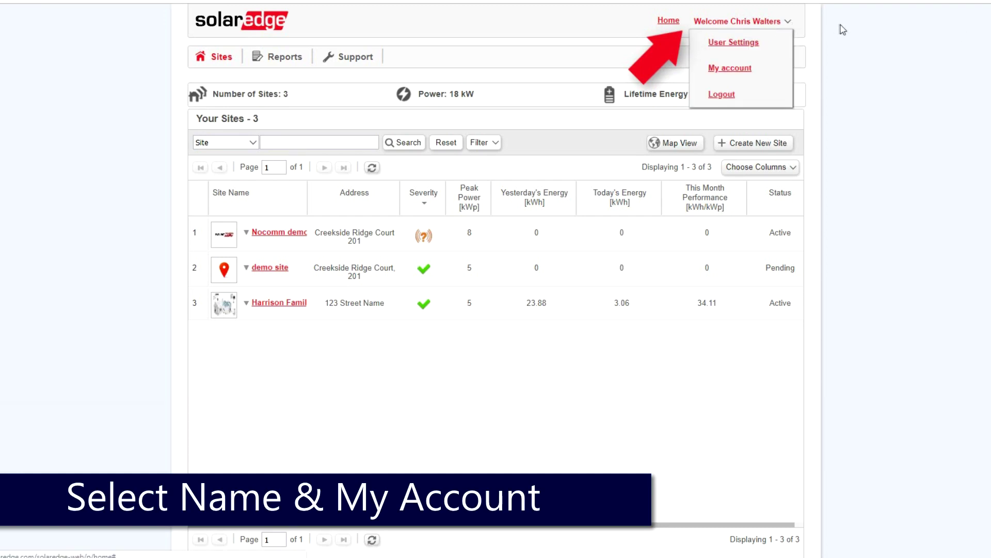
click(789, 72)
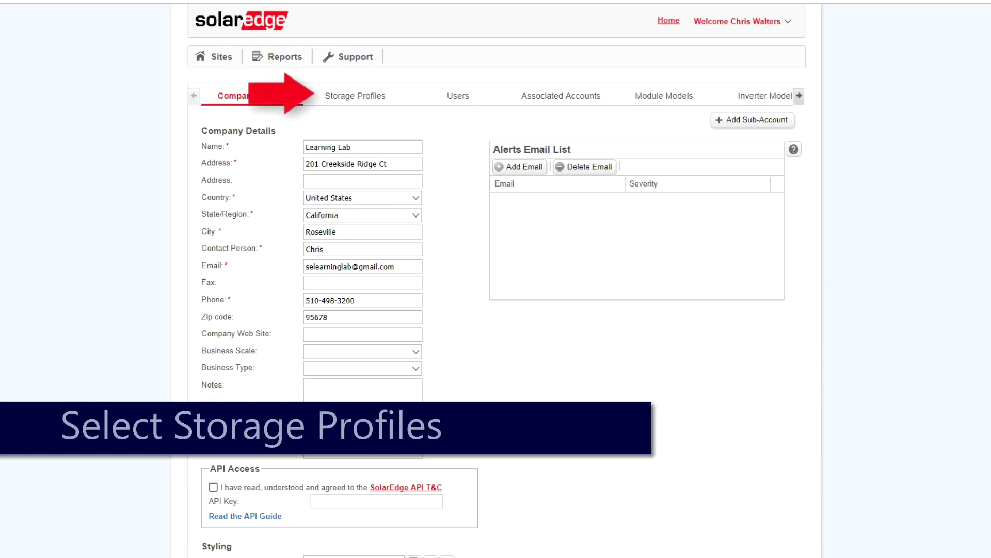
- Under Storage Profiles, add profile 'PG&E TOU Example' described 'PG&E TOU Example - For All Sites'
click(390, 94)
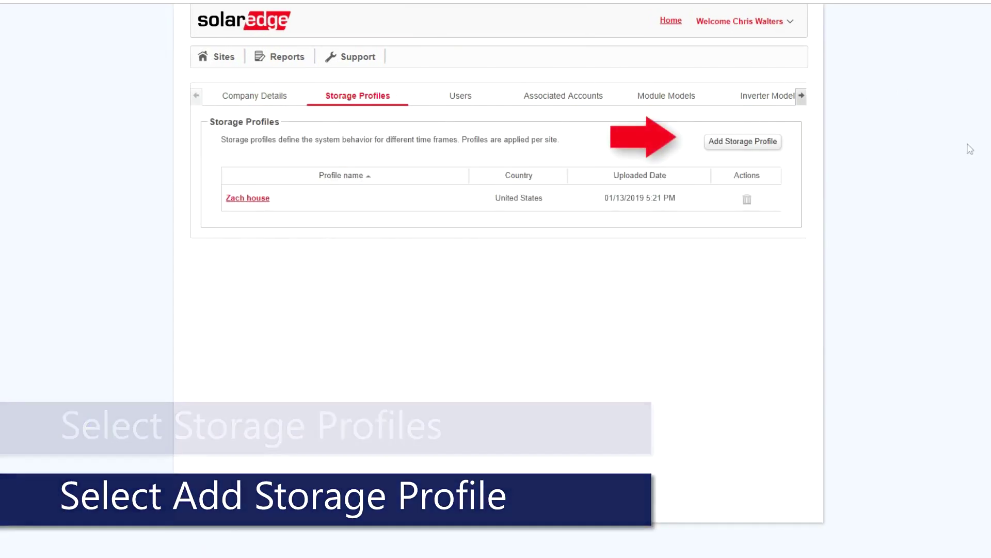
click(742, 144)
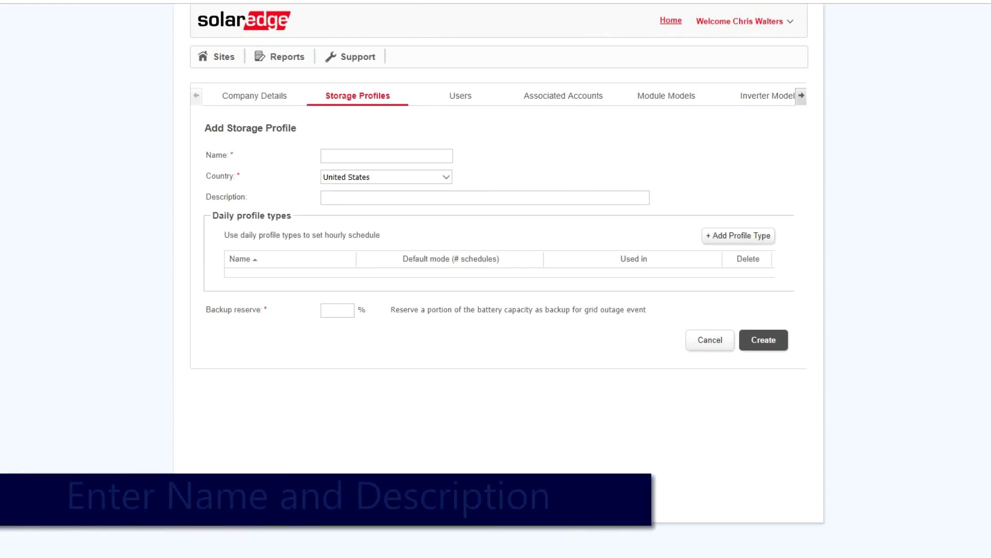
text(PG&E TOU Example)
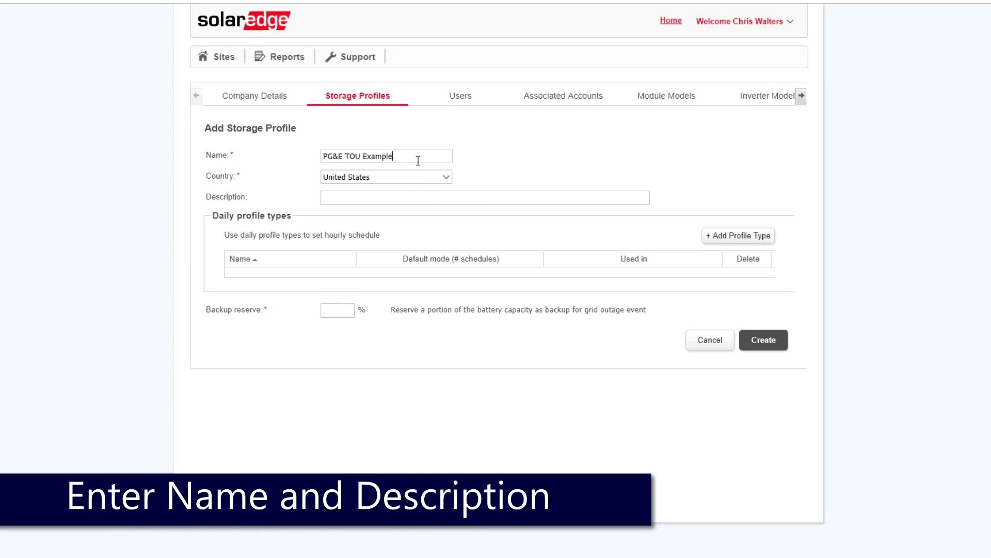
triple_click(380, 163)
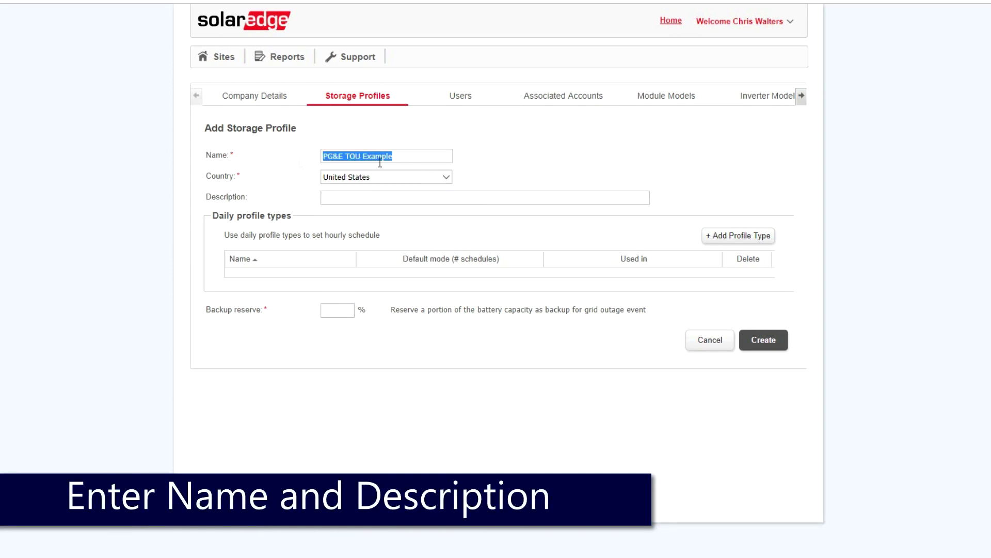
key(ctrl+c)
click(475, 198)
key(ctrl+v)
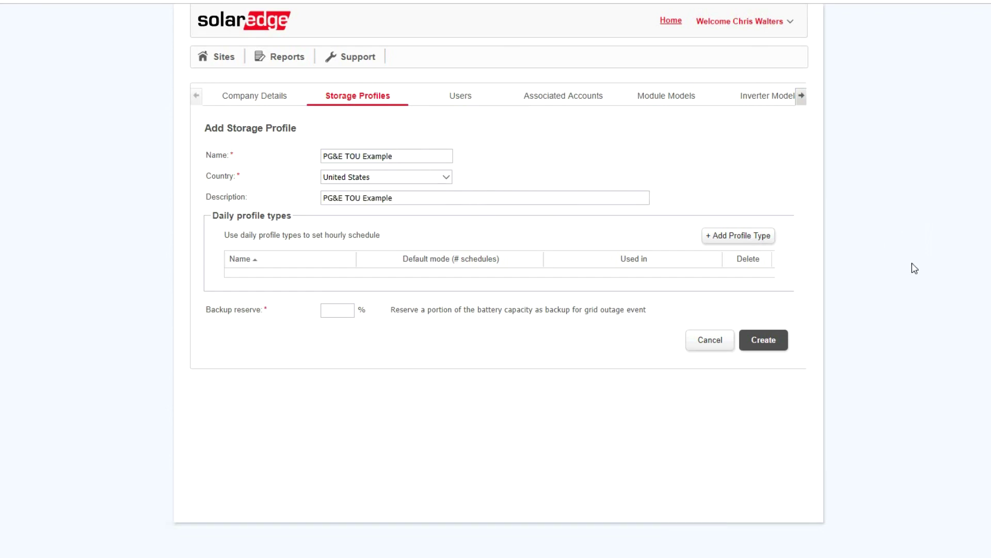
text(- For All Sites)
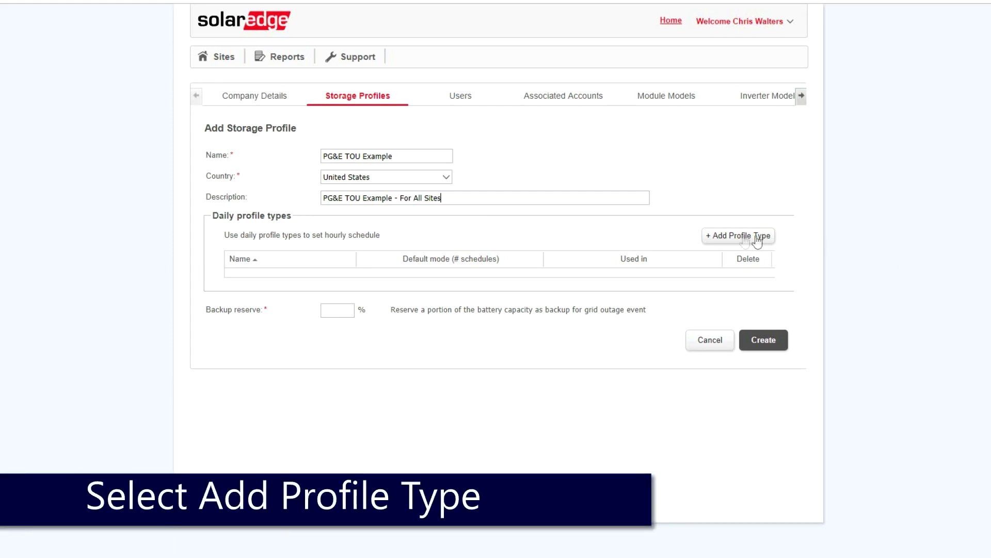
- Add a daily profile type named and described 'Weekday' with default mode Maximize self-consumption
click(732, 237)
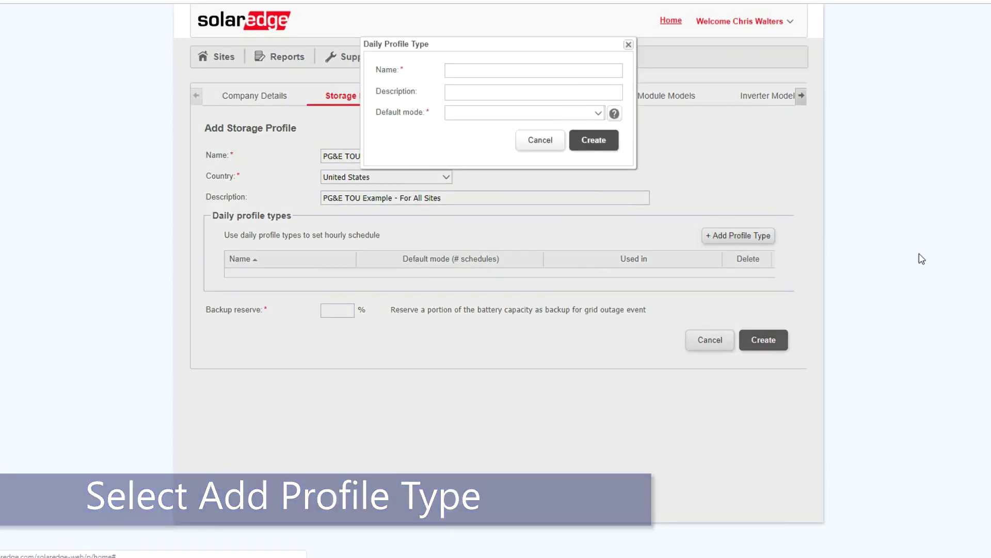
text(Weekday)
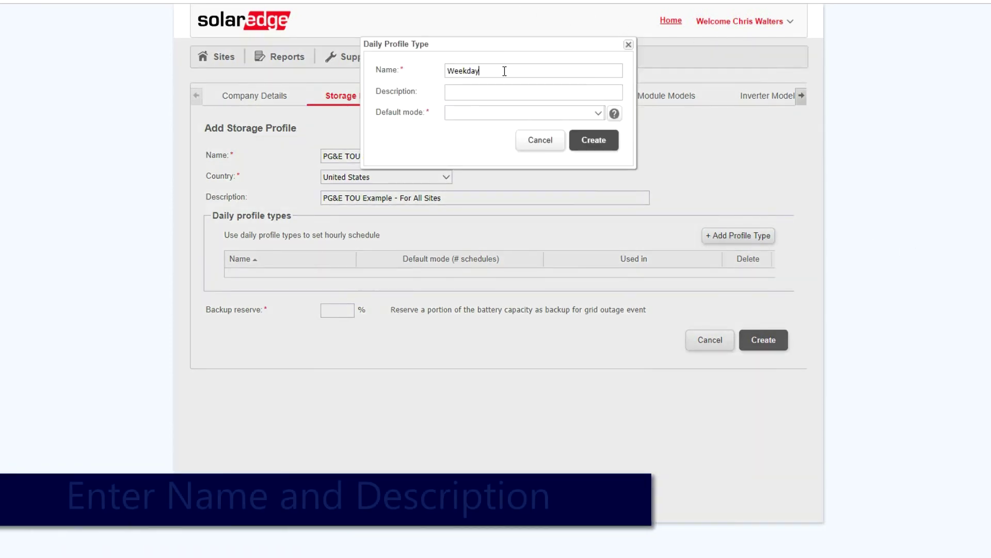
drag(504, 71, 412, 78)
key(ctrl+c)
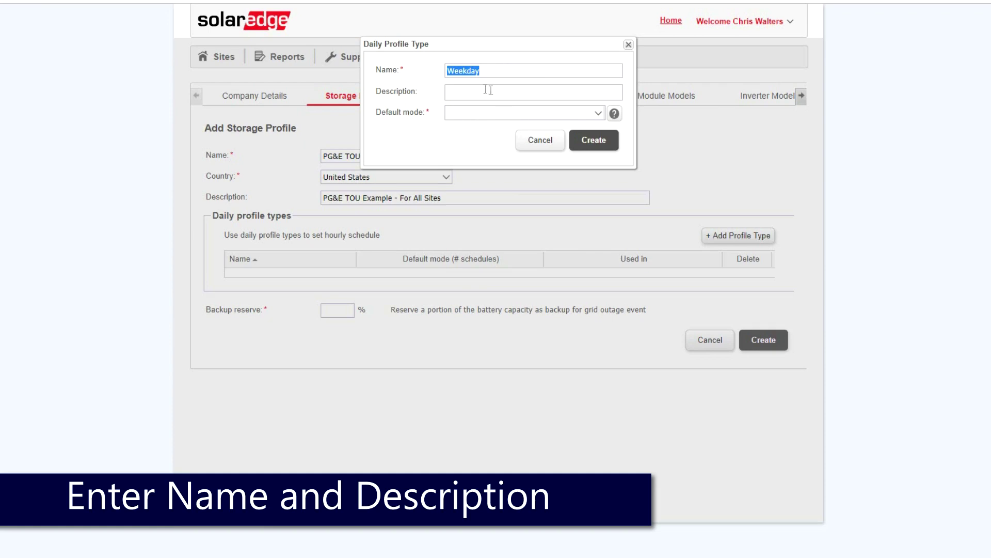
click(479, 91)
key(ctrl+v)
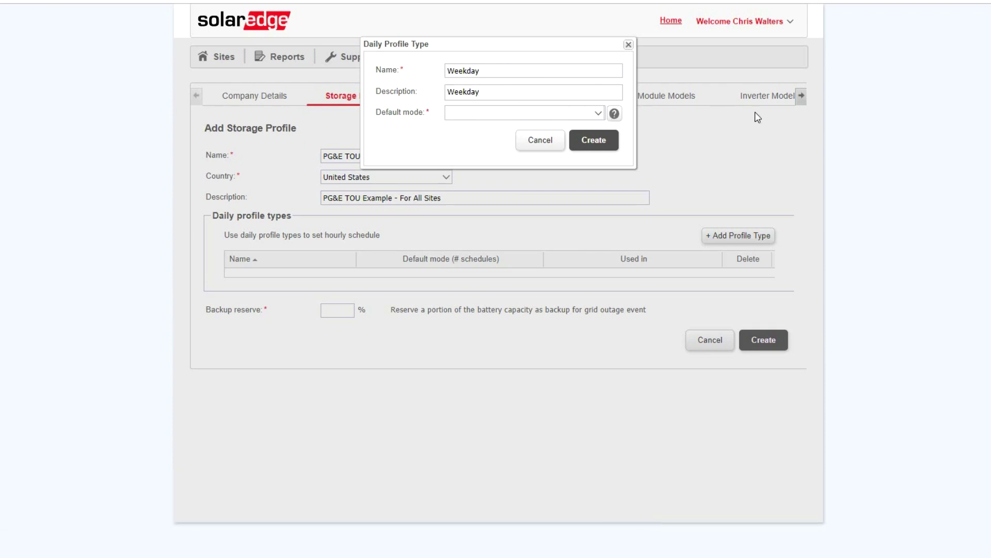
click(614, 115)
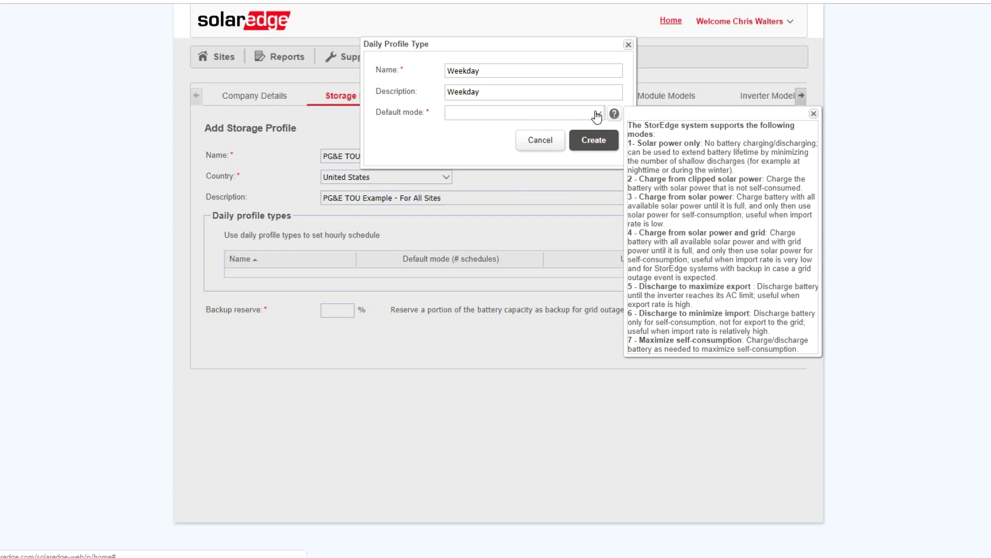
click(597, 115)
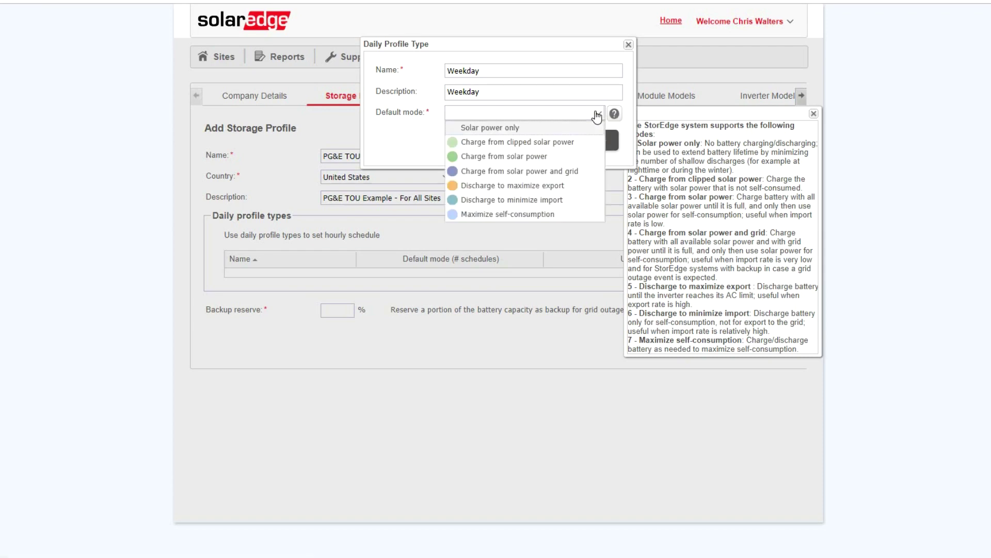
click(557, 215)
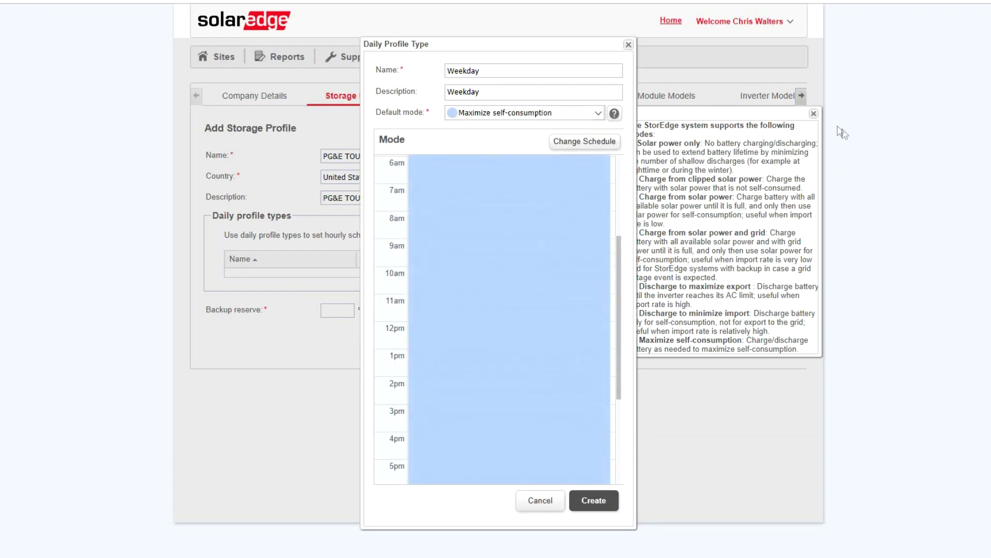
- Close the storage mode explanations and set a new schedule period to Charge from solar power
click(814, 115)
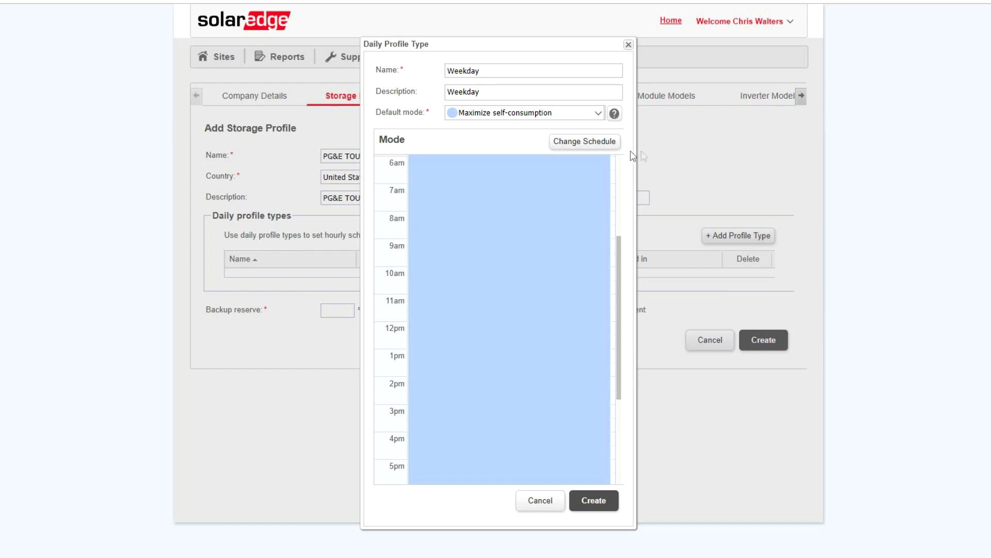
click(592, 145)
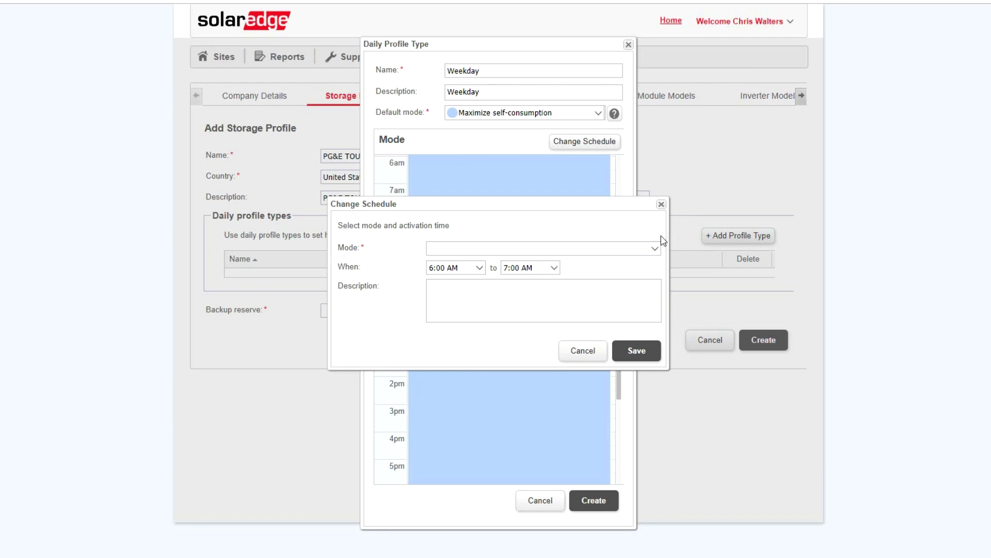
click(655, 249)
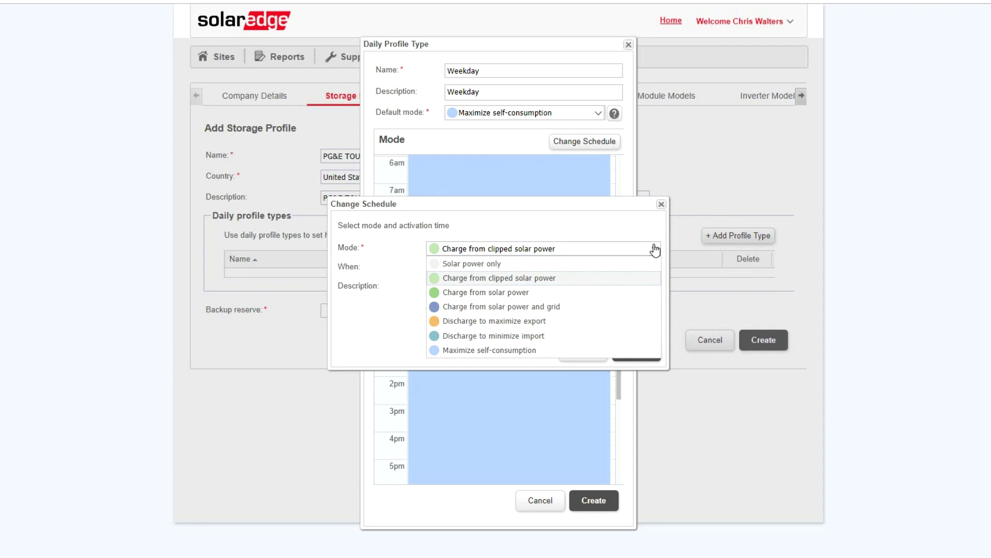
click(618, 292)
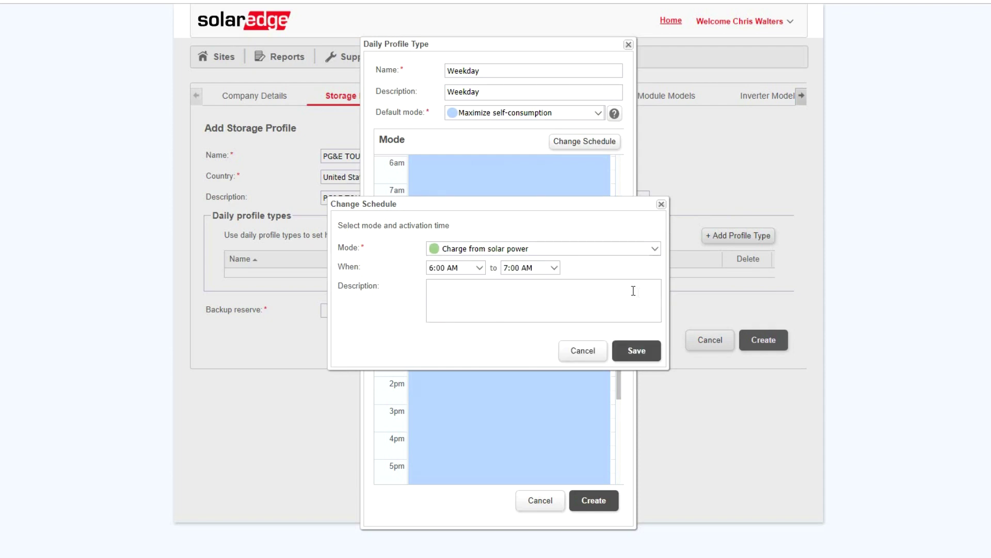
- Make the period run 12:00 PM to 3:00 PM, described 'Charge Before TOU'
click(479, 267)
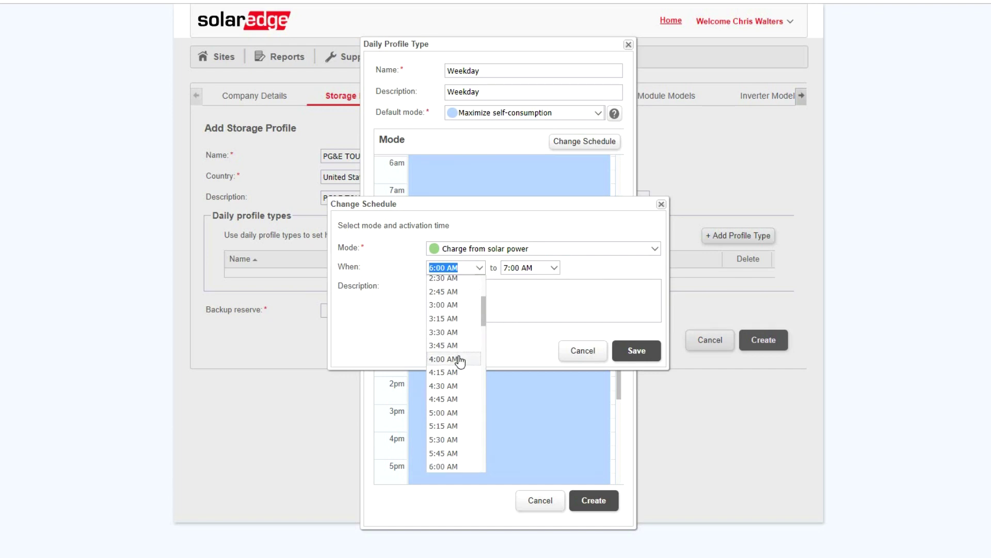
scroll(458, 361, down, 3)
scroll(460, 360, down, 4)
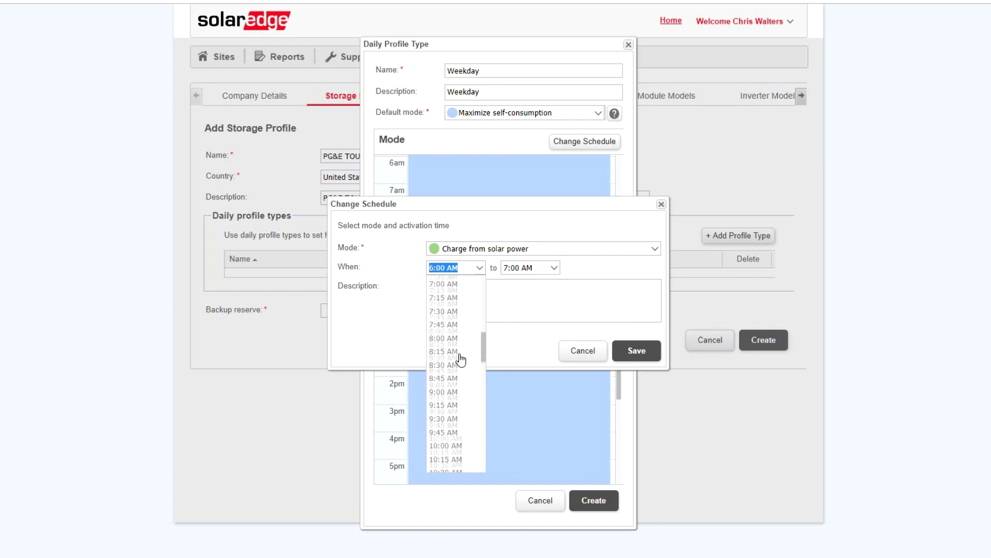
scroll(461, 360, down, 3)
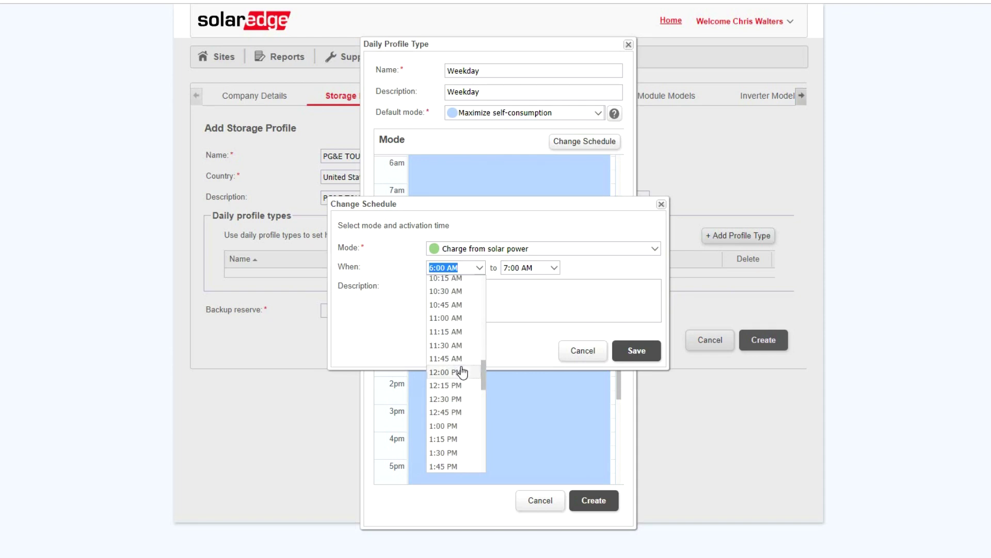
click(462, 372)
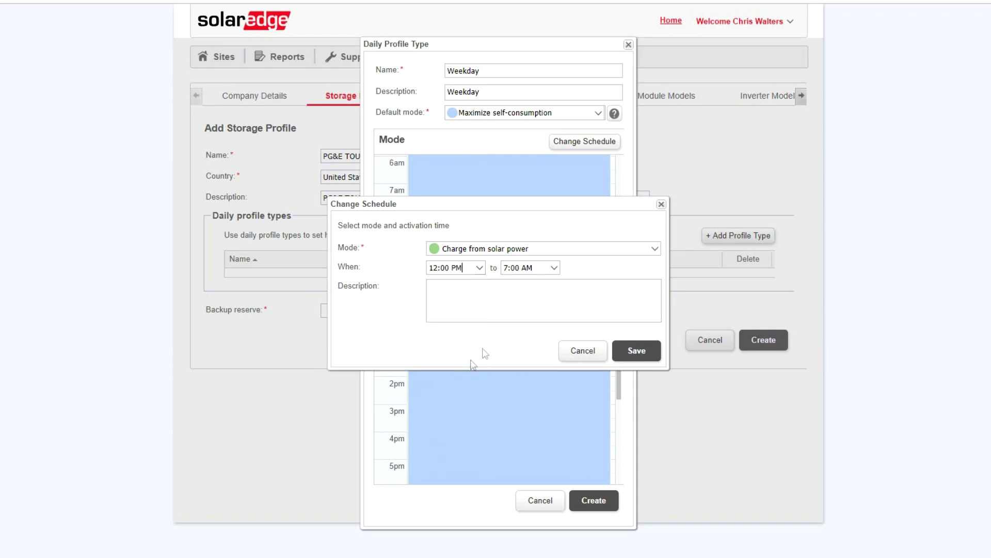
click(554, 269)
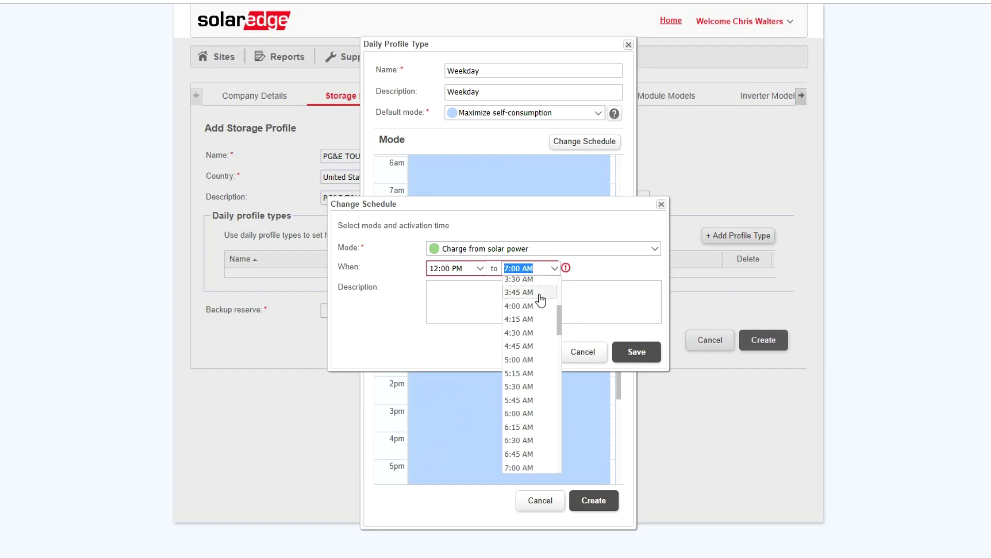
scroll(540, 298, down, 10)
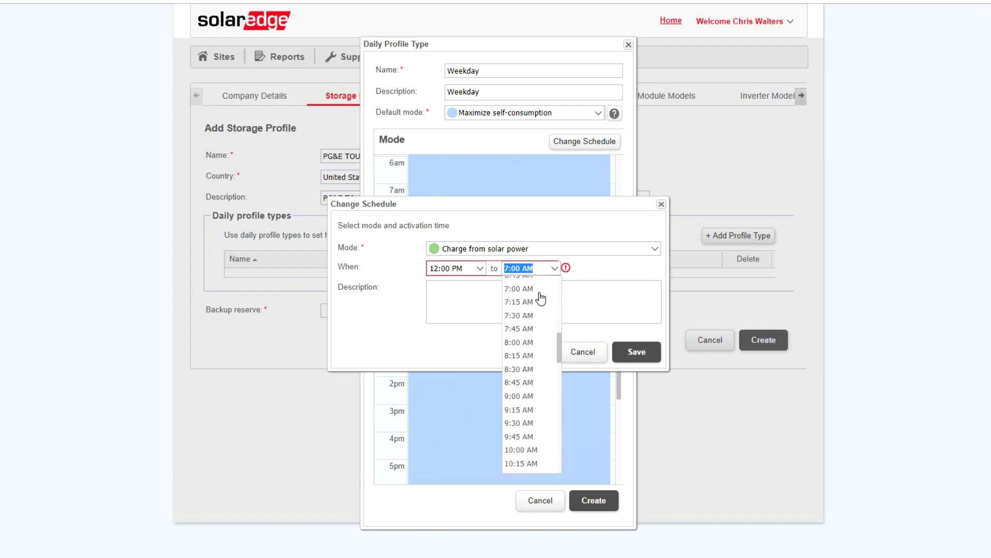
scroll(541, 298, down, 2)
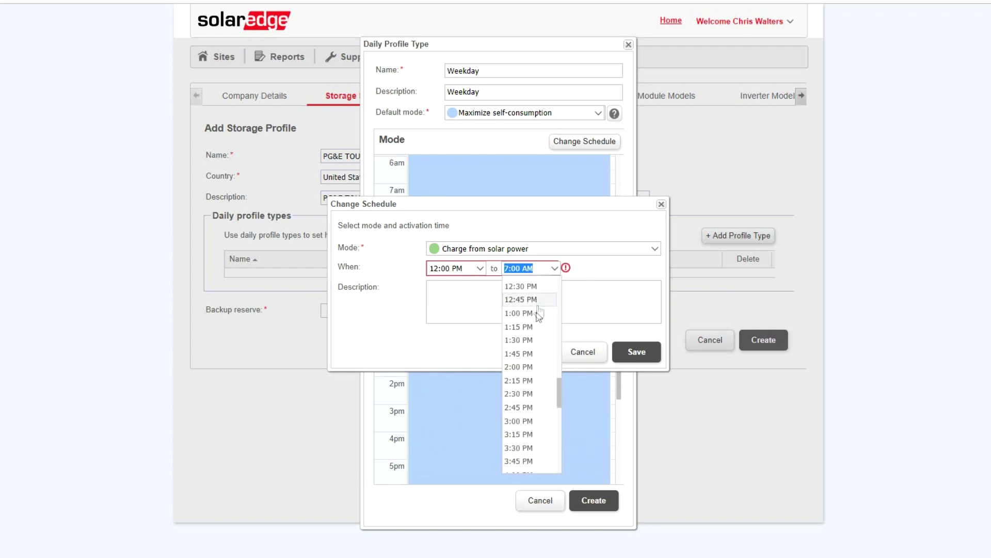
click(525, 421)
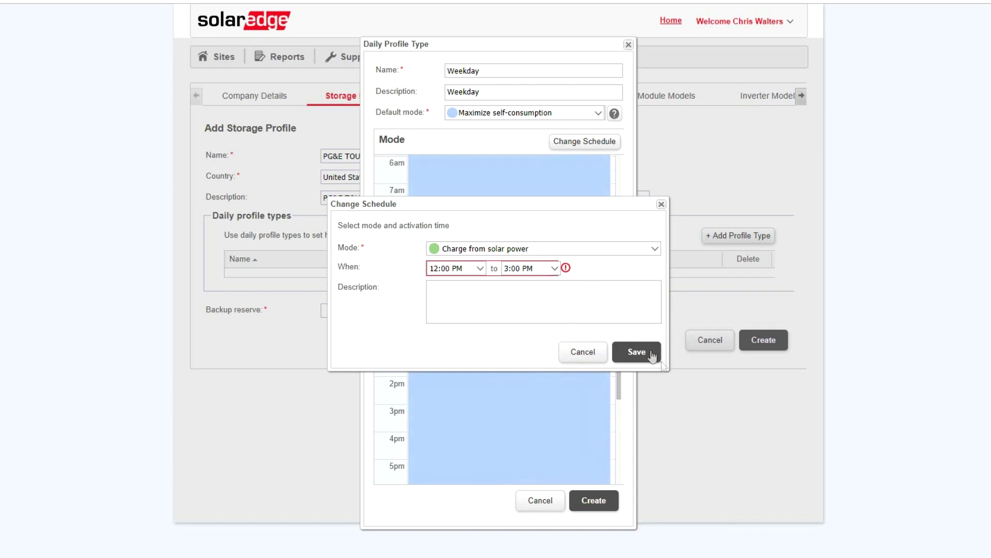
click(604, 306)
text(C)
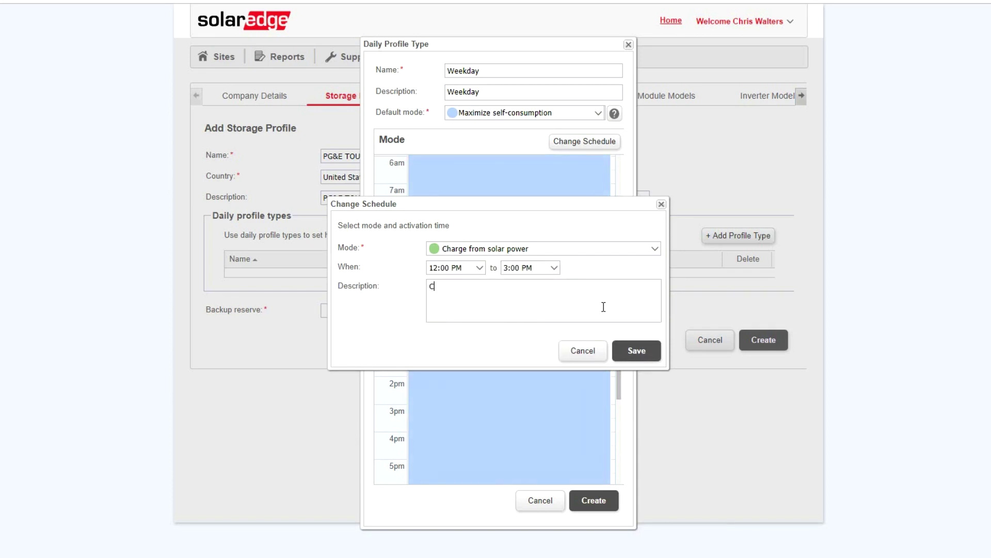
text(harge Before TOU)
- Save the 12pm–3pm charge block and start a 3 PM Discharge to minimize import period
click(636, 350)
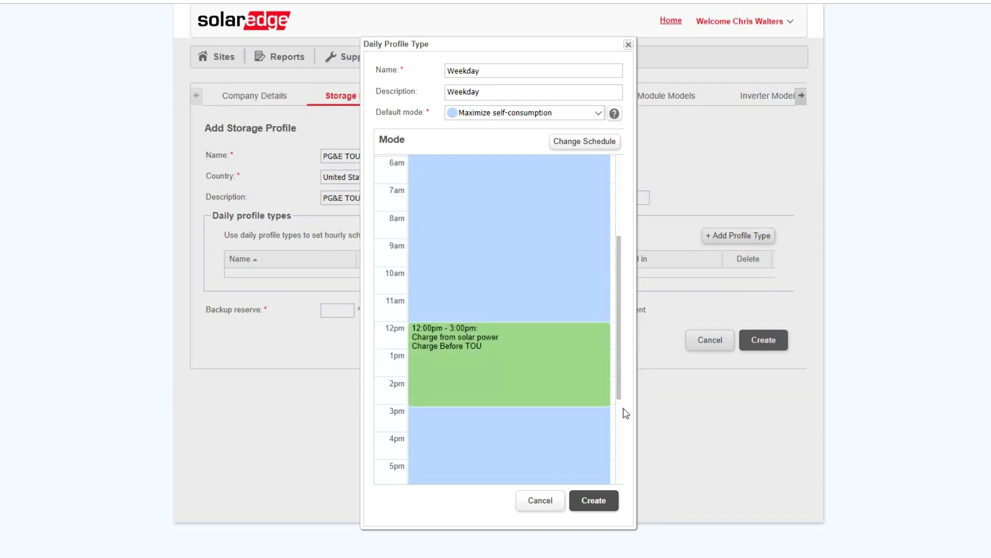
click(491, 422)
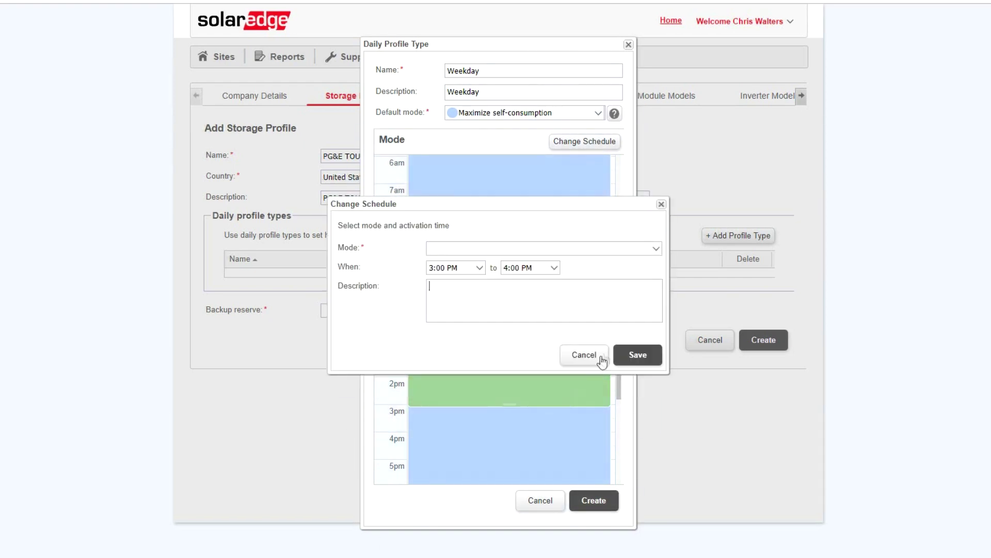
click(656, 249)
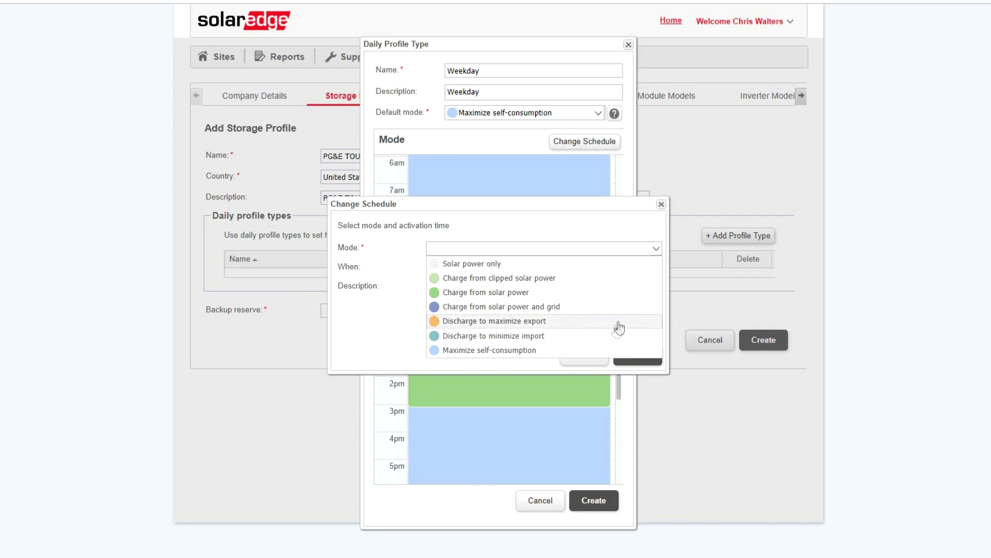
click(611, 337)
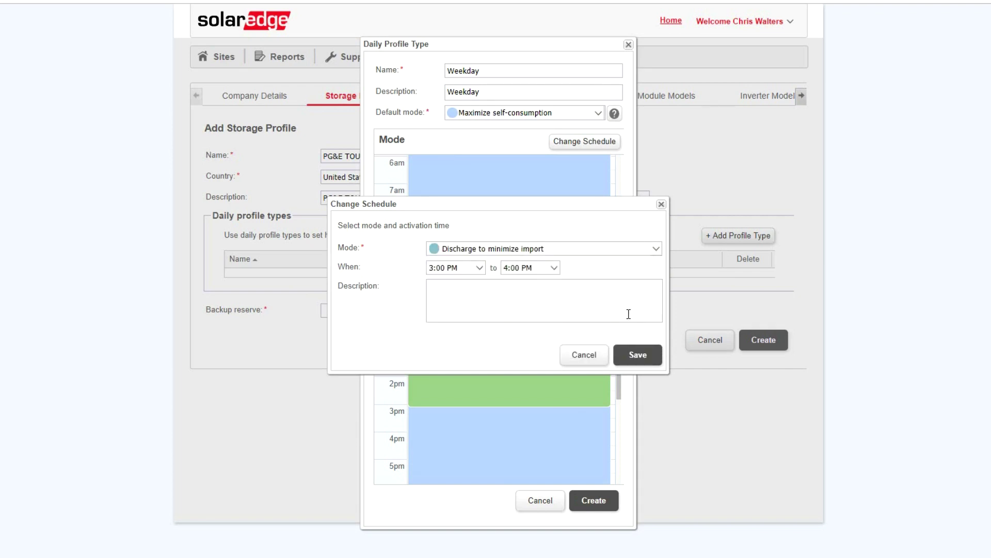
- End the discharge period at 8:00 PM and describe it as 'TOU'
click(553, 268)
scroll(543, 405, down, 2)
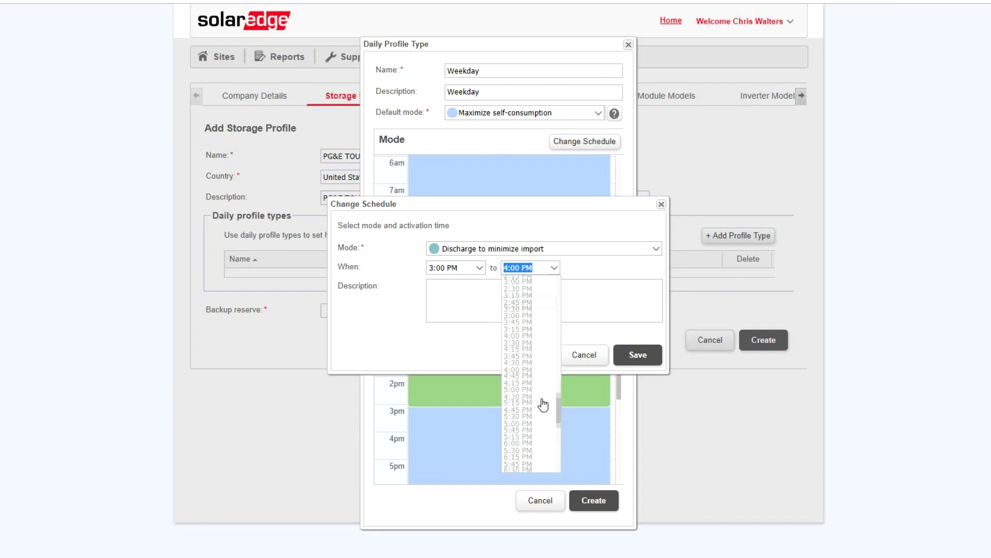
scroll(543, 404, down, 3)
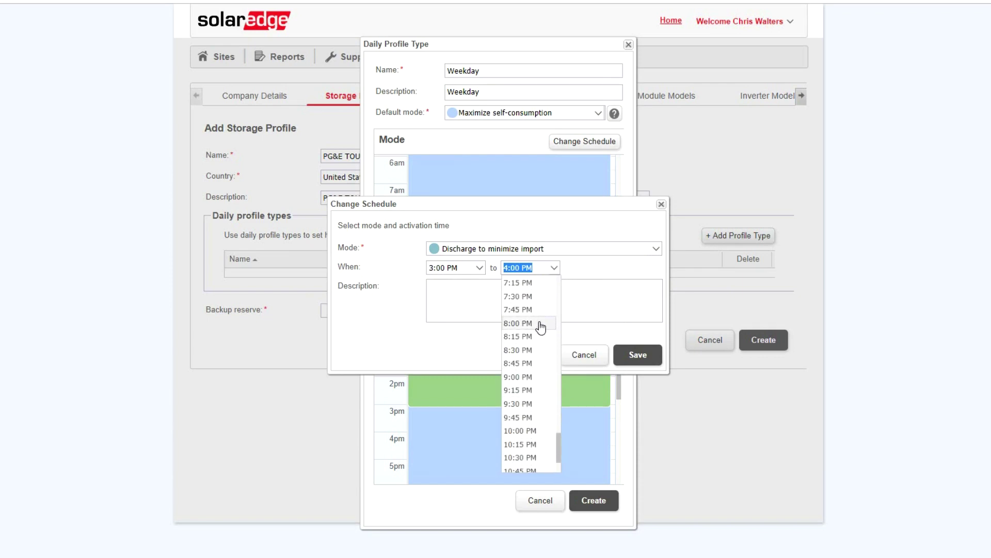
click(540, 324)
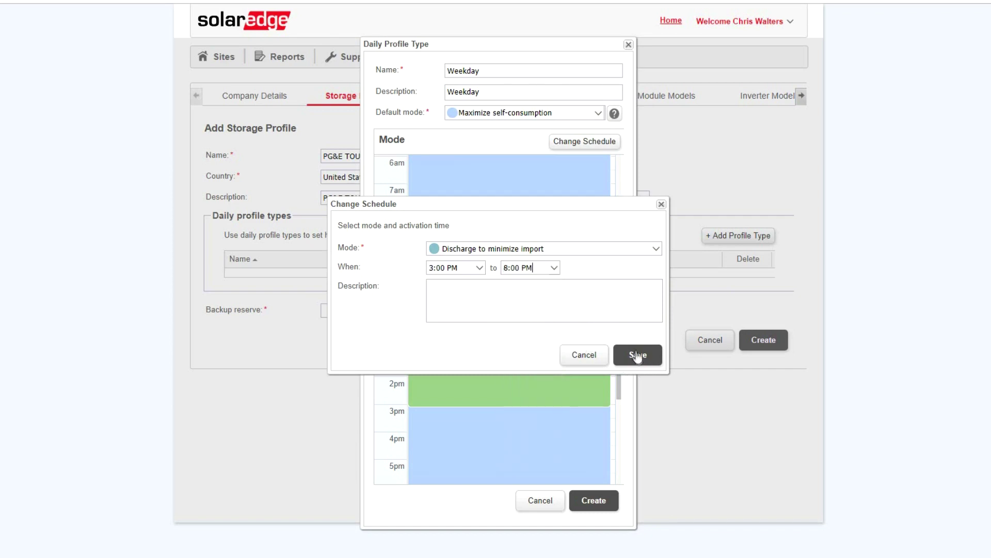
click(594, 295)
text(TH)
key(BackSpace)
key(BackSpace)
text(TOU)
- Save the 3pm–8pm discharge block, review the hourly schedule, and create the Weekday type
click(644, 354)
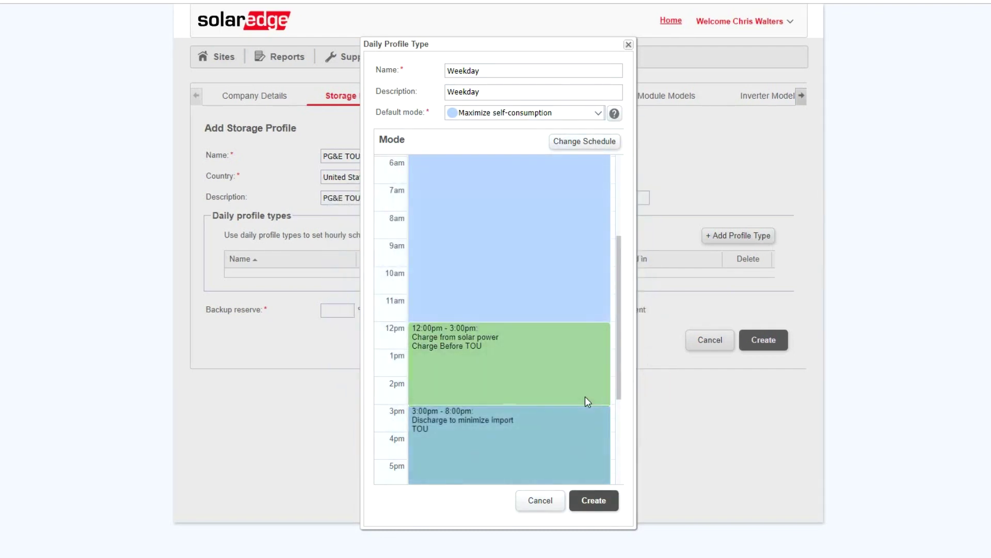
scroll(585, 395, down, 3)
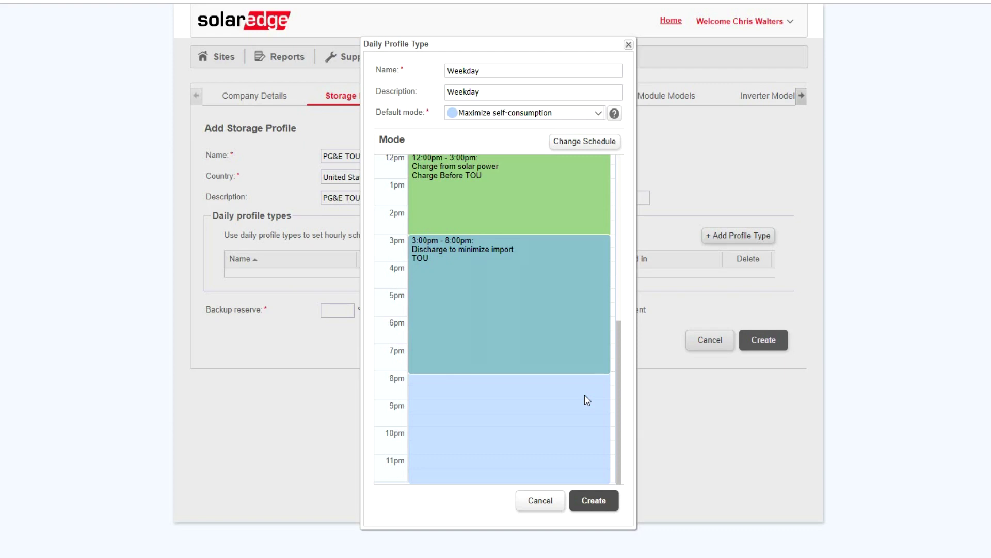
click(584, 394)
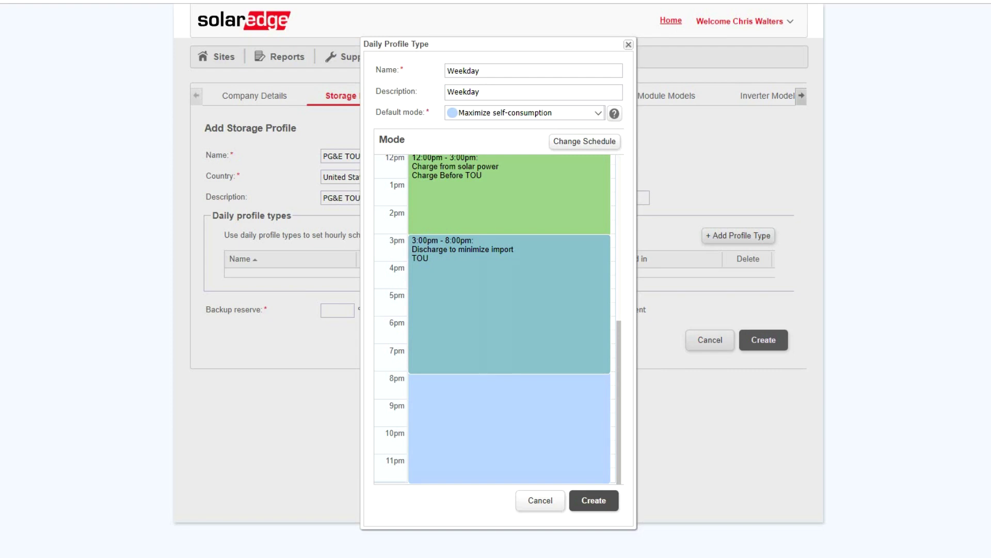
scroll(542, 367, up, 5)
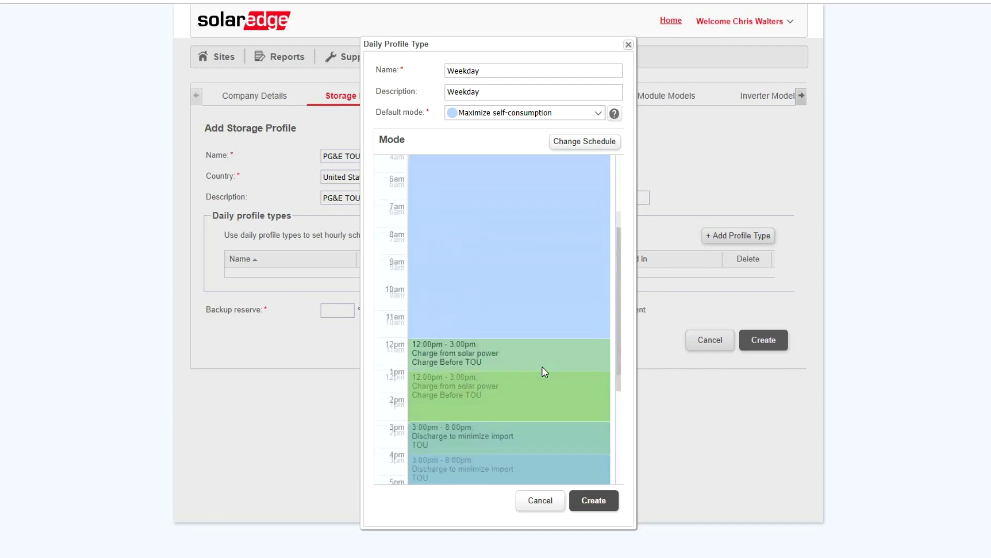
scroll(542, 372, up, 2)
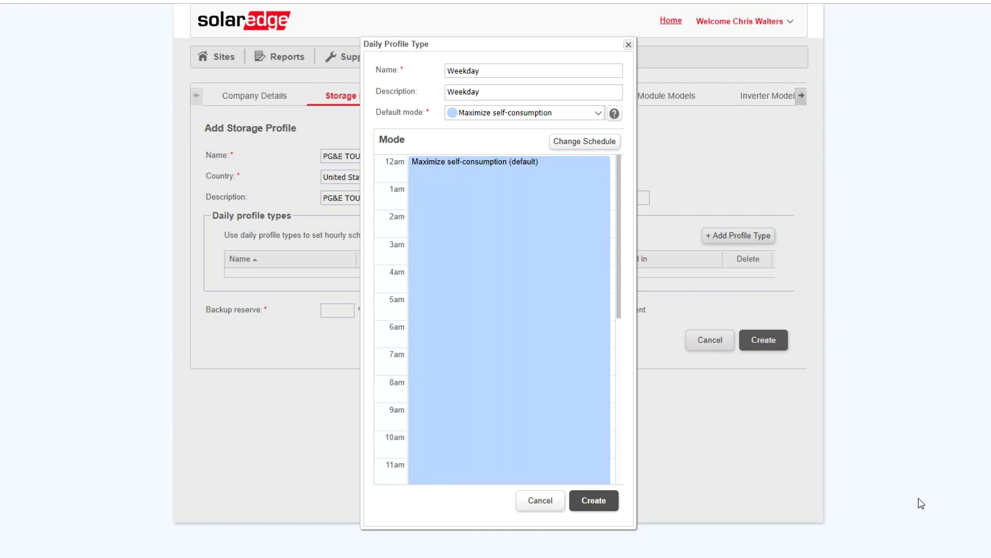
click(582, 507)
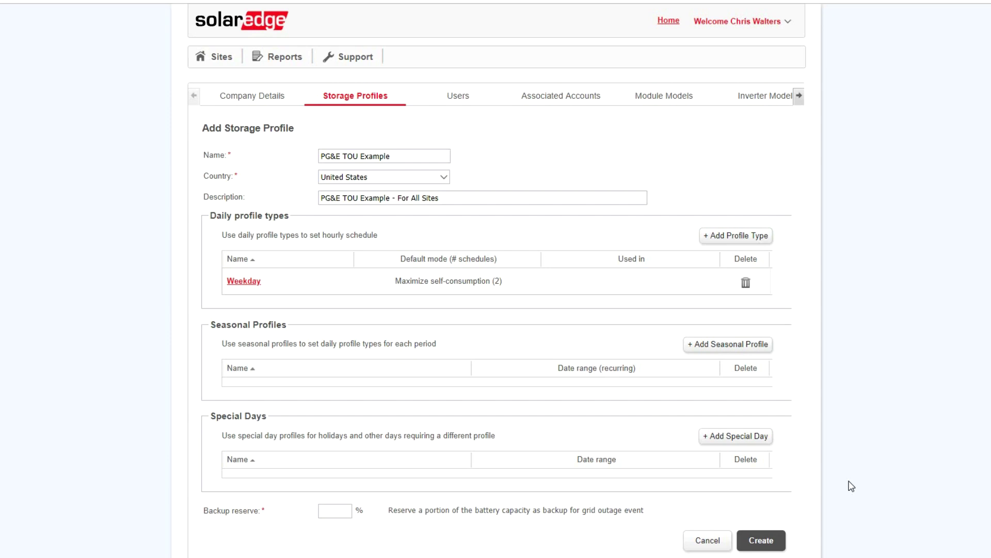
- Create a 'Weekend' daily profile type with Maximize self-consumption as its default mode
click(742, 238)
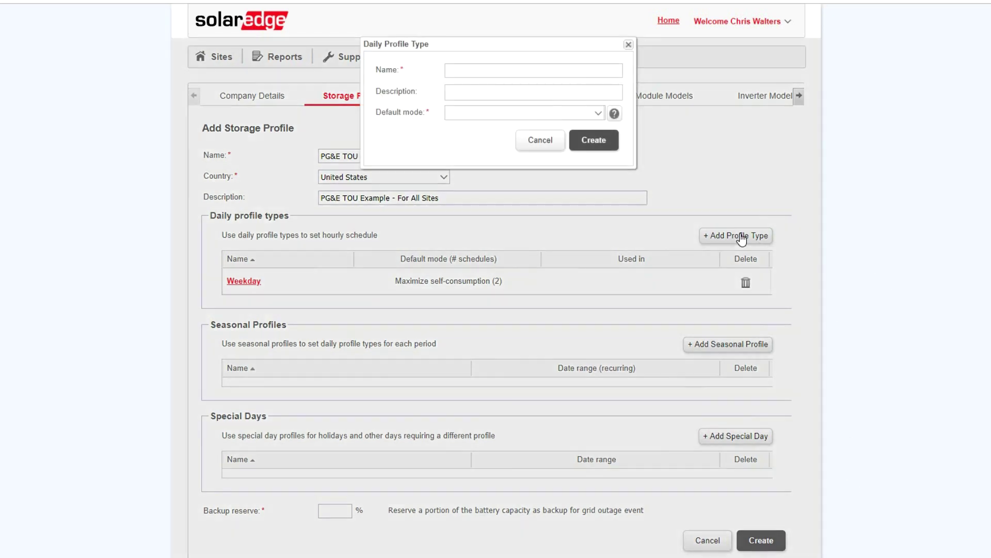
click(563, 68)
text(Weekend)
click(578, 114)
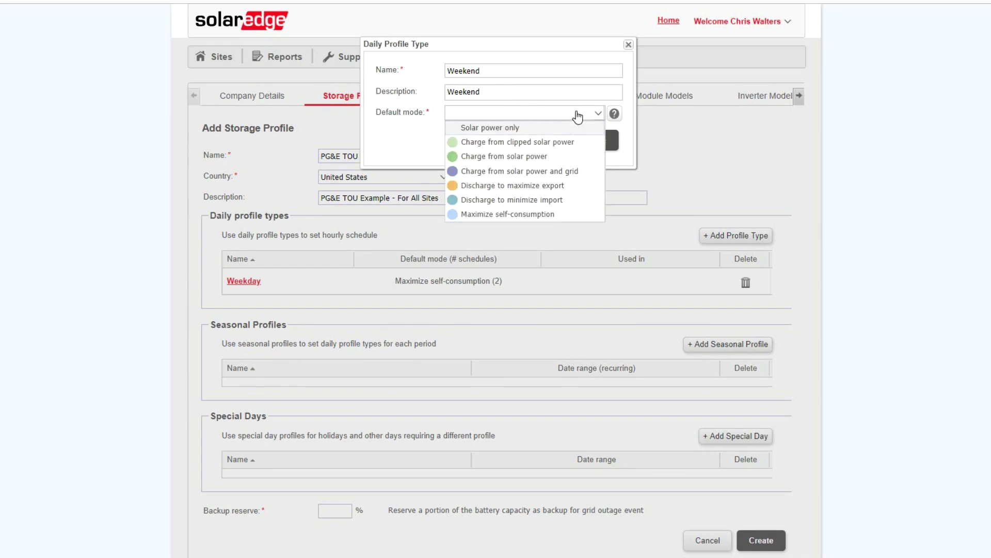
click(551, 221)
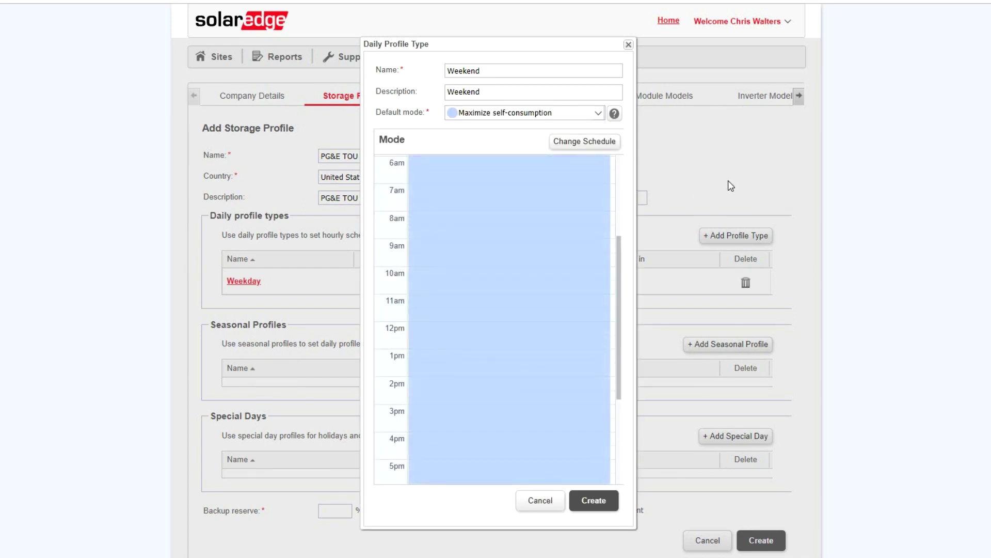
click(613, 114)
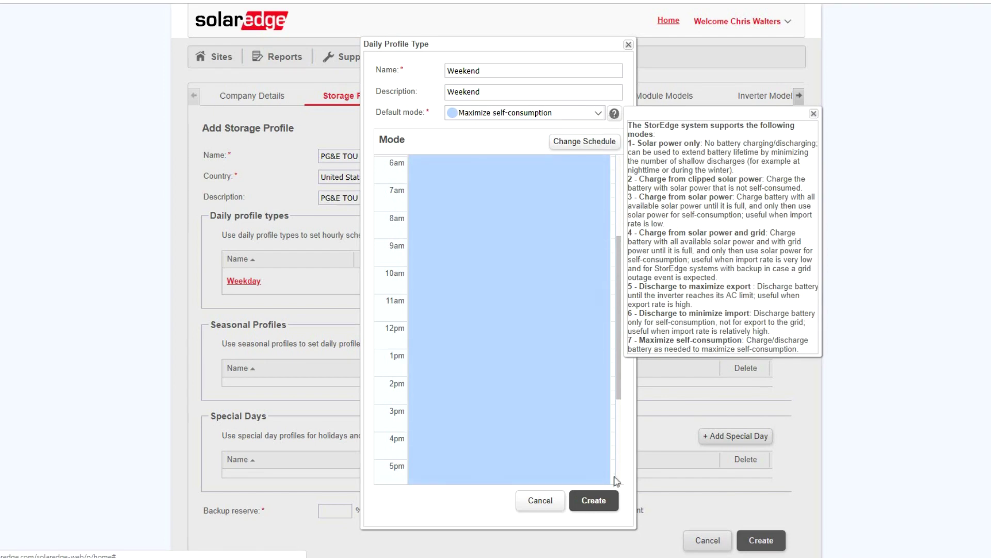
click(603, 503)
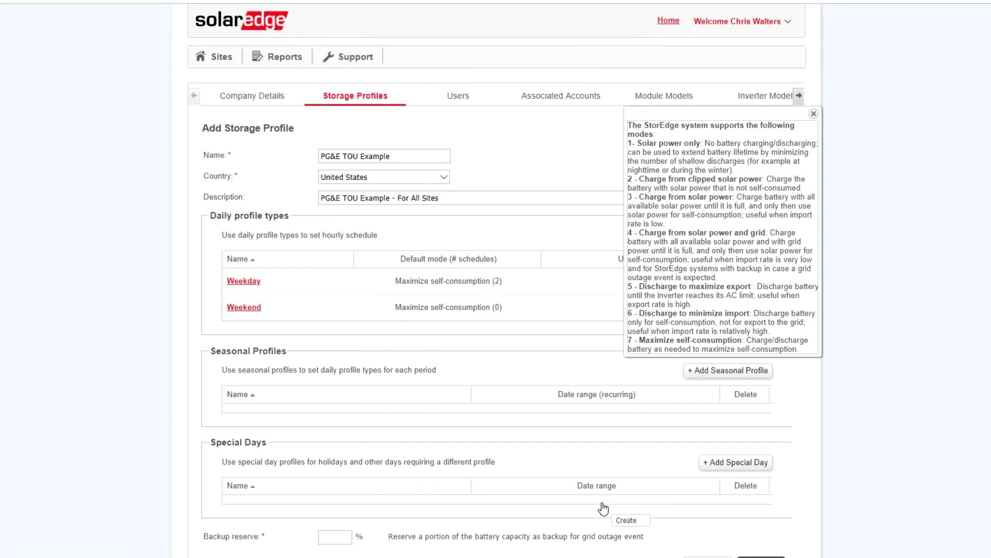
click(815, 114)
scroll(863, 157, down, 2)
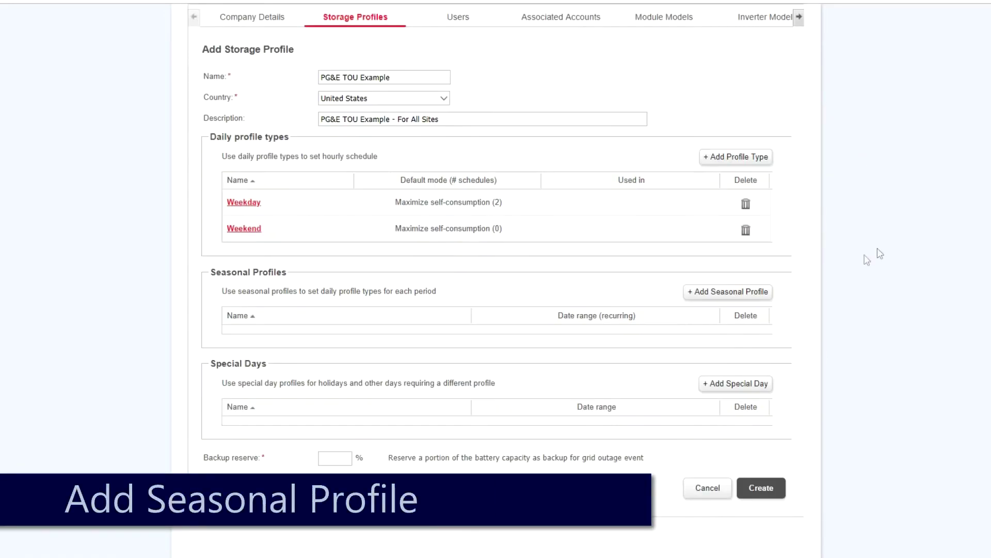
- Add a seasonal profile named and described 'Annual'
click(742, 292)
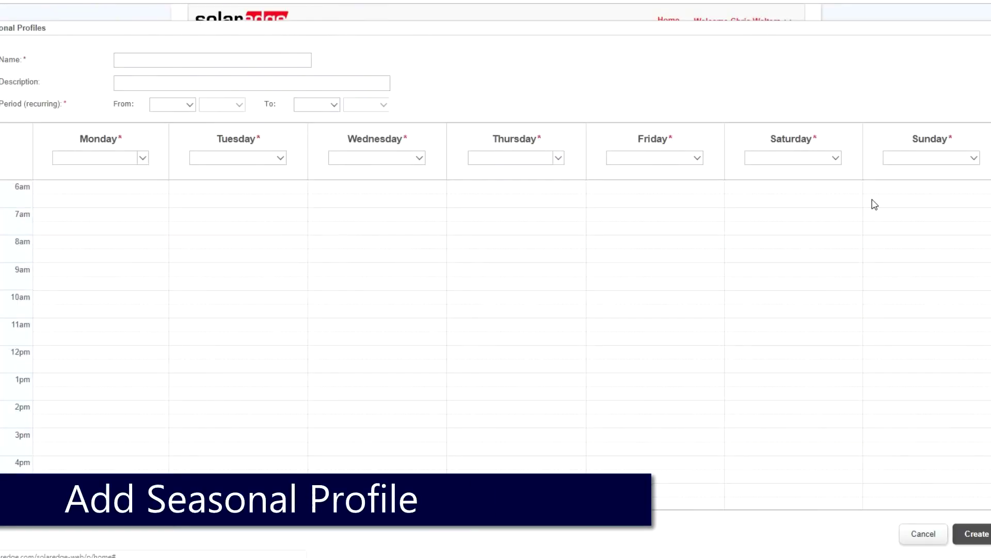
click(189, 57)
text(Annual)
double_click(162, 62)
key(ctrl+c)
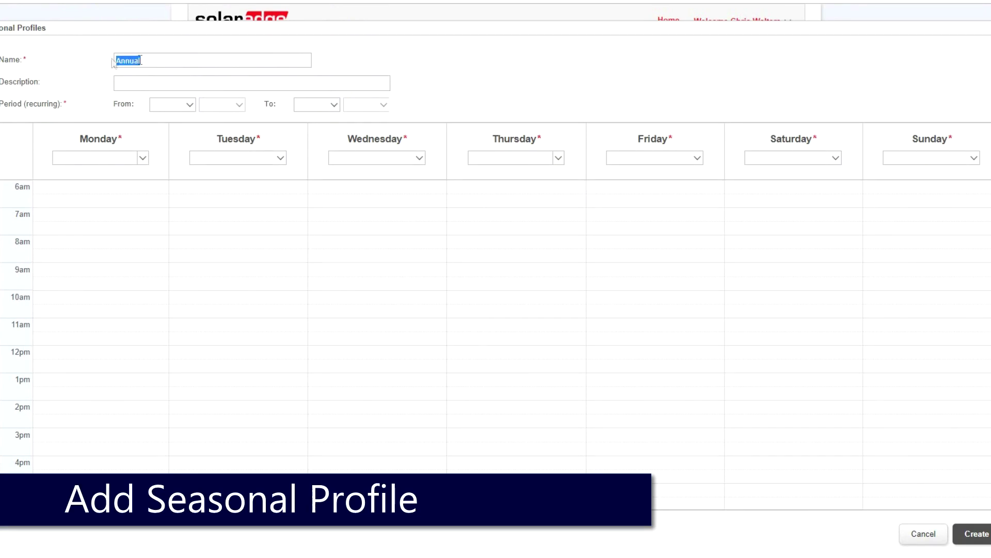
click(187, 78)
key(ctrl+v)
- Set the seasonal profile to recur from Jan 1 to Dec 31
click(188, 106)
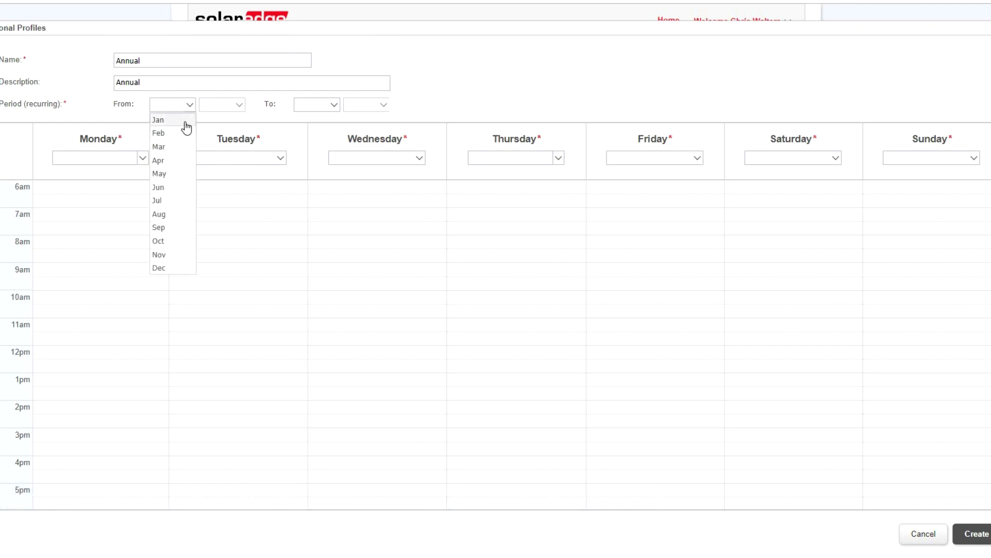
click(183, 121)
click(239, 104)
click(227, 118)
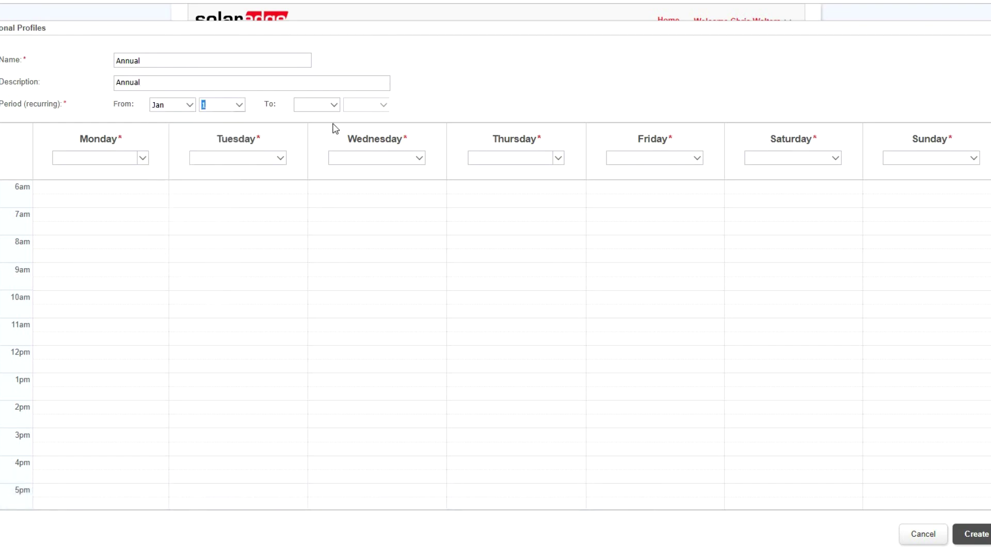
click(334, 105)
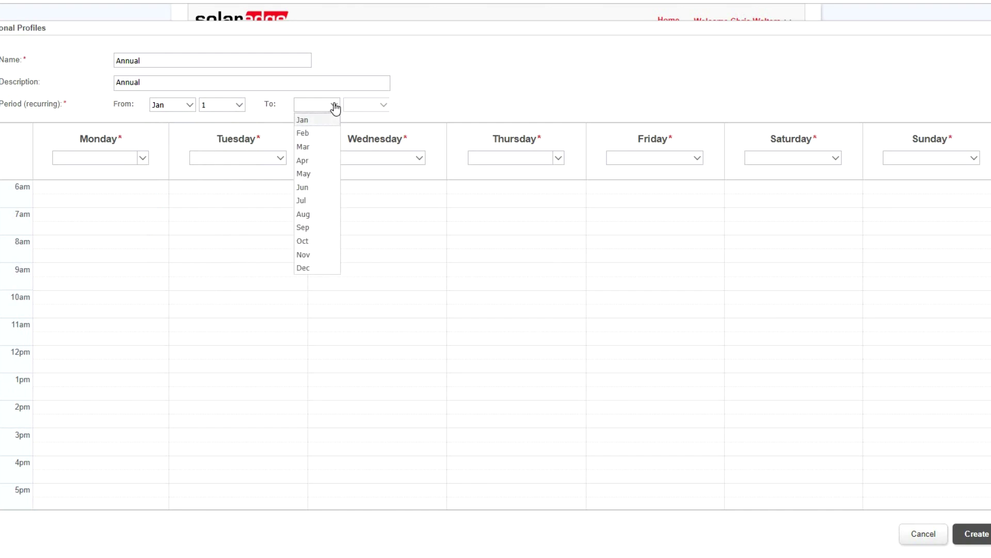
click(304, 269)
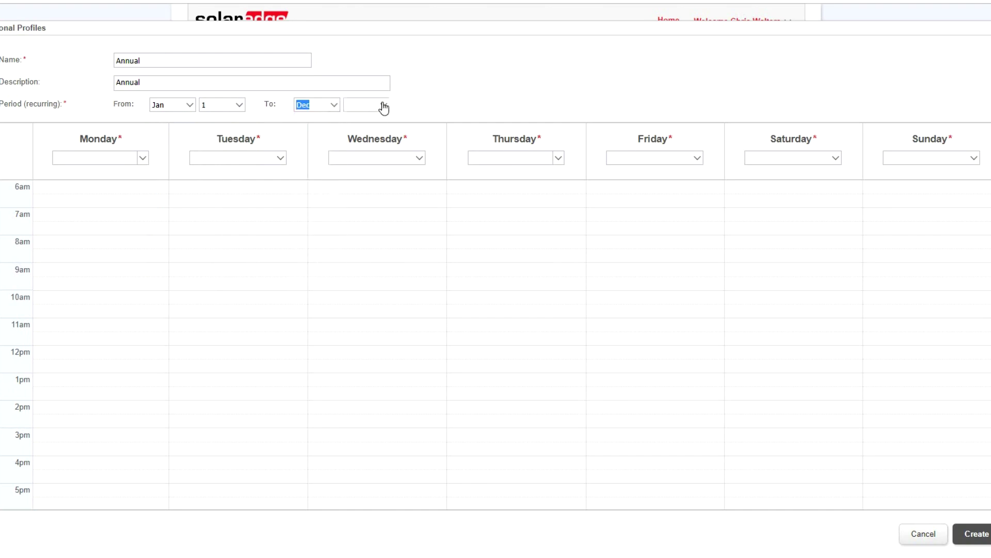
click(384, 107)
scroll(361, 259, down, 5)
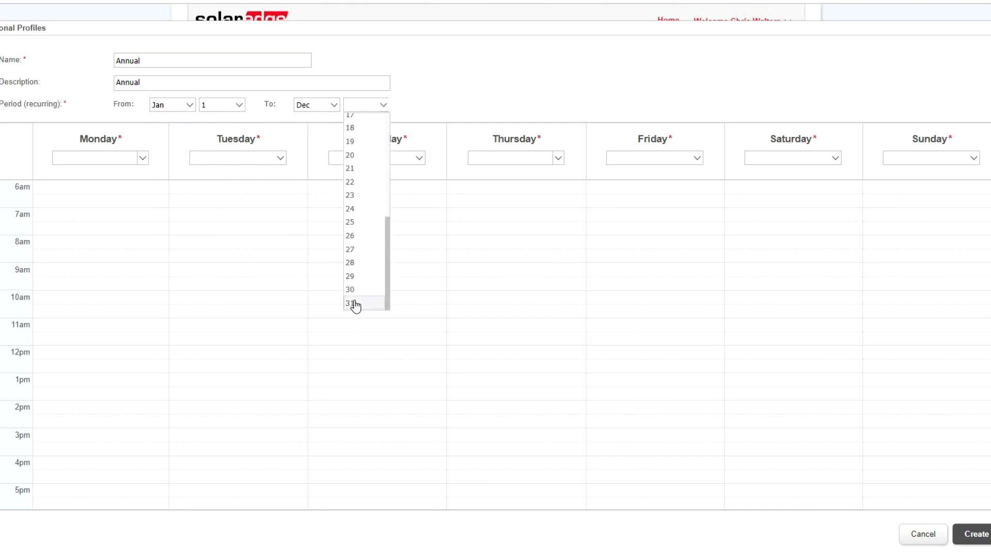
click(355, 304)
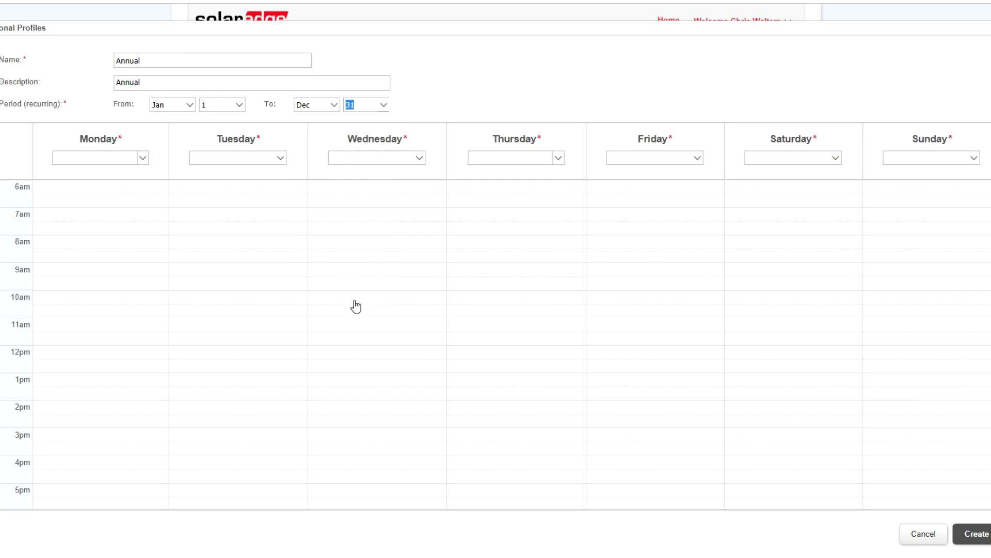
- Assign the Weekday type to Monday through Friday
click(142, 158)
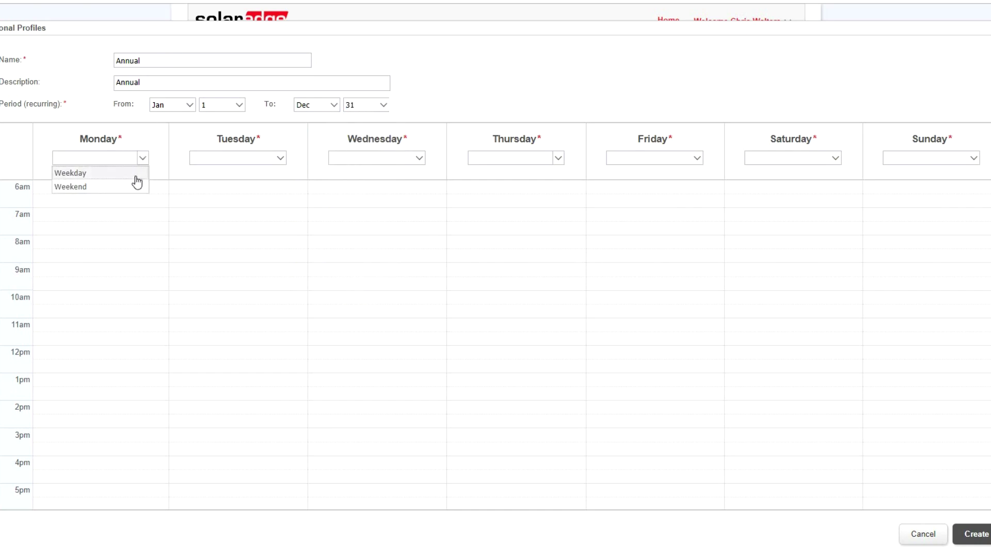
click(136, 174)
click(280, 159)
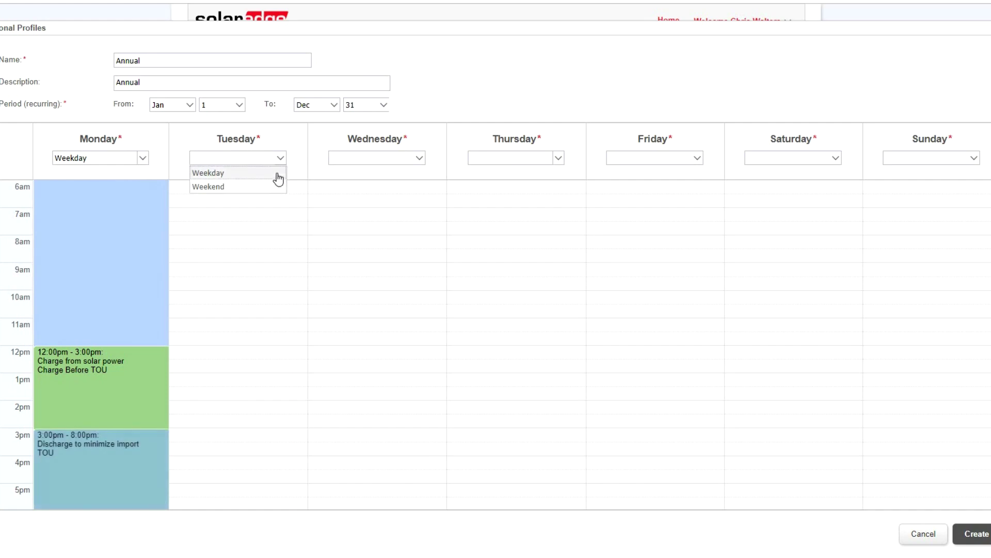
click(278, 174)
click(419, 159)
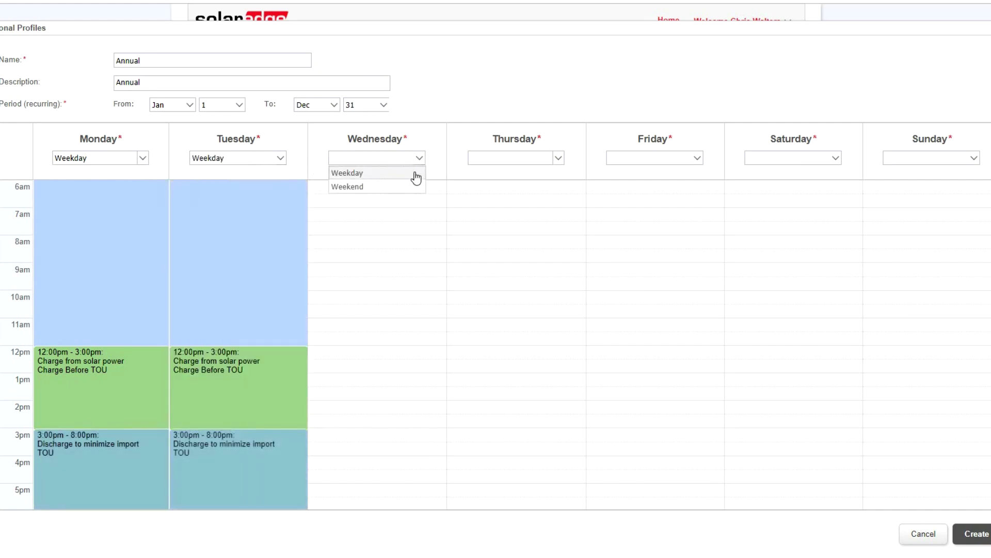
click(416, 174)
click(558, 159)
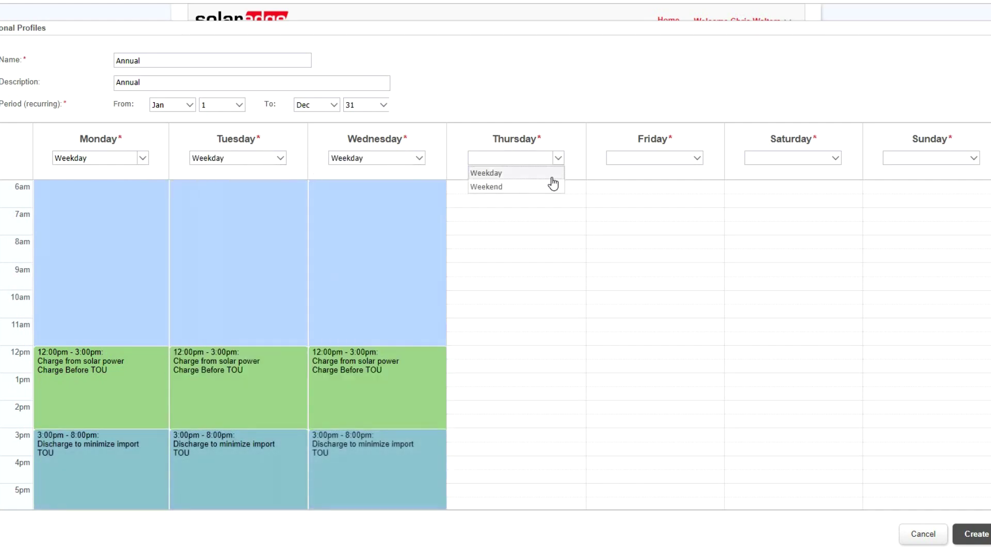
click(552, 175)
click(696, 159)
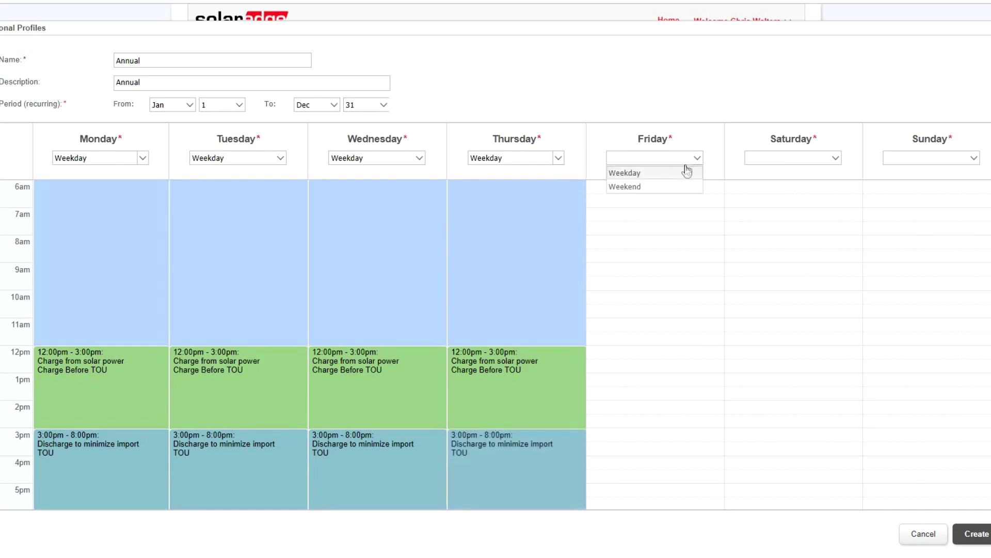
click(685, 174)
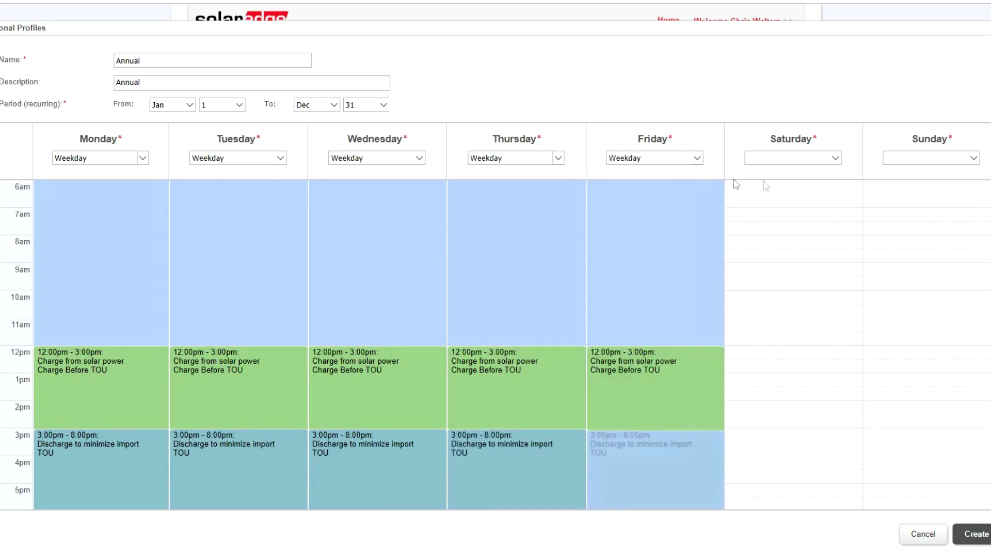
- Assign Weekend to Saturday and Sunday and create the Annual seasonal profile
click(836, 159)
click(819, 186)
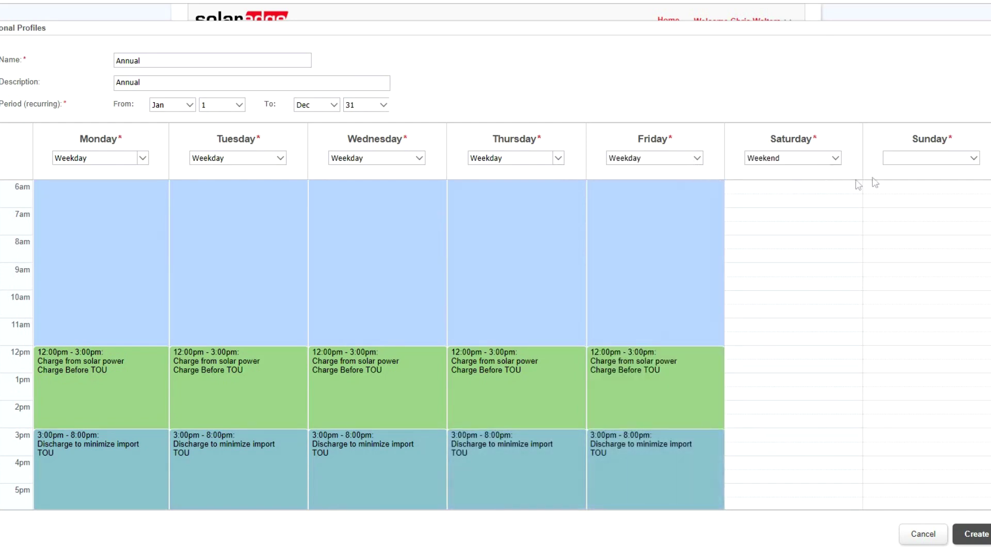
click(981, 163)
click(952, 187)
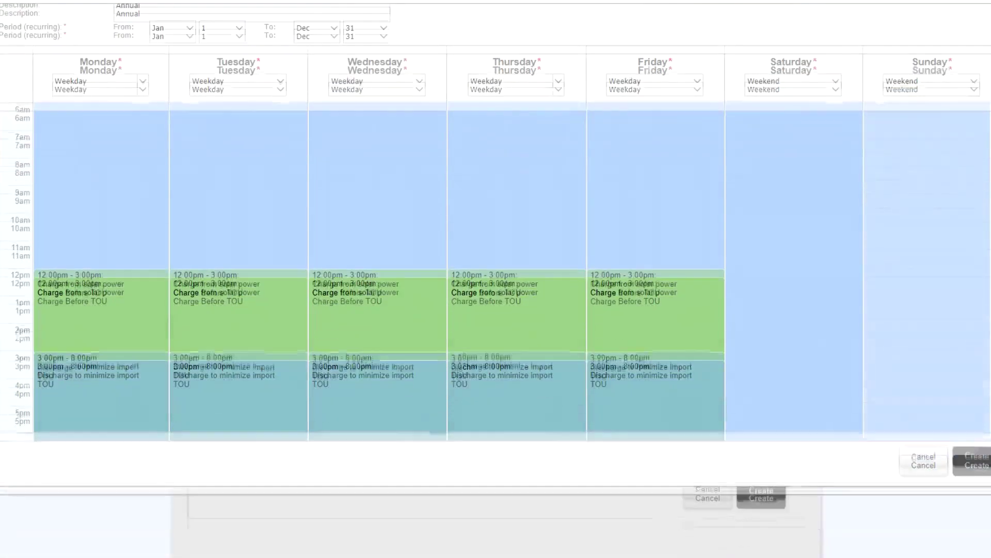
scroll(989, 326, down, 3)
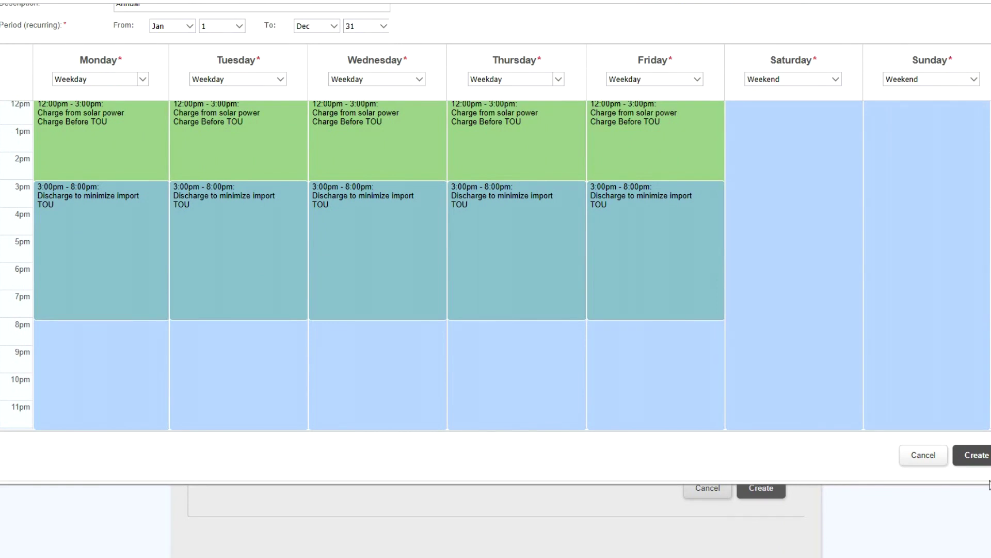
click(972, 454)
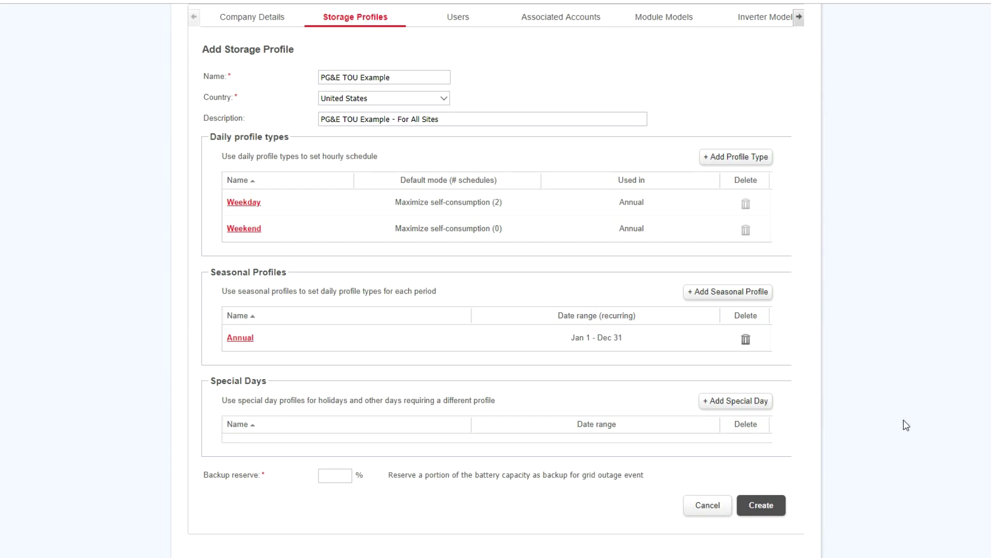
- Add a special day named and described 'Holiday'
click(769, 402)
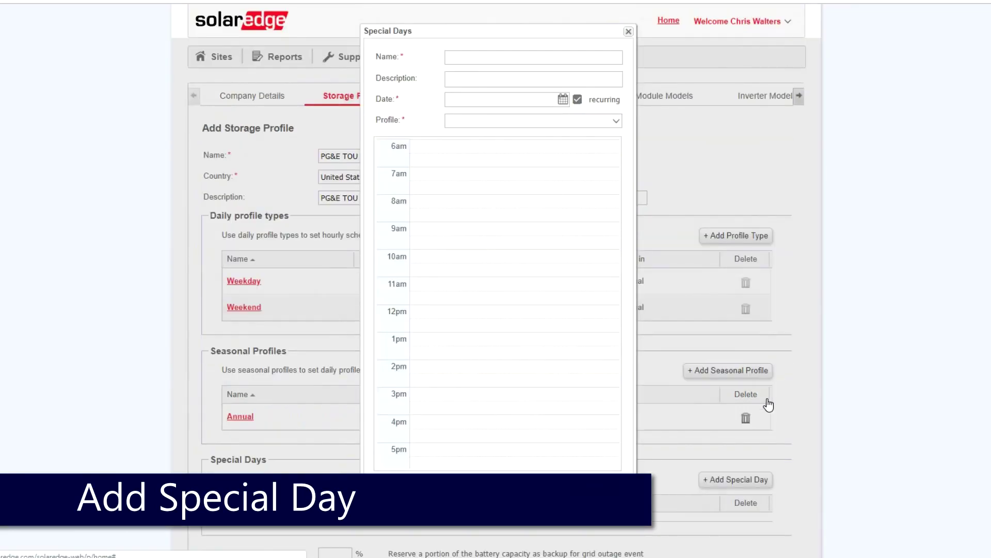
click(506, 54)
text(Holiday)
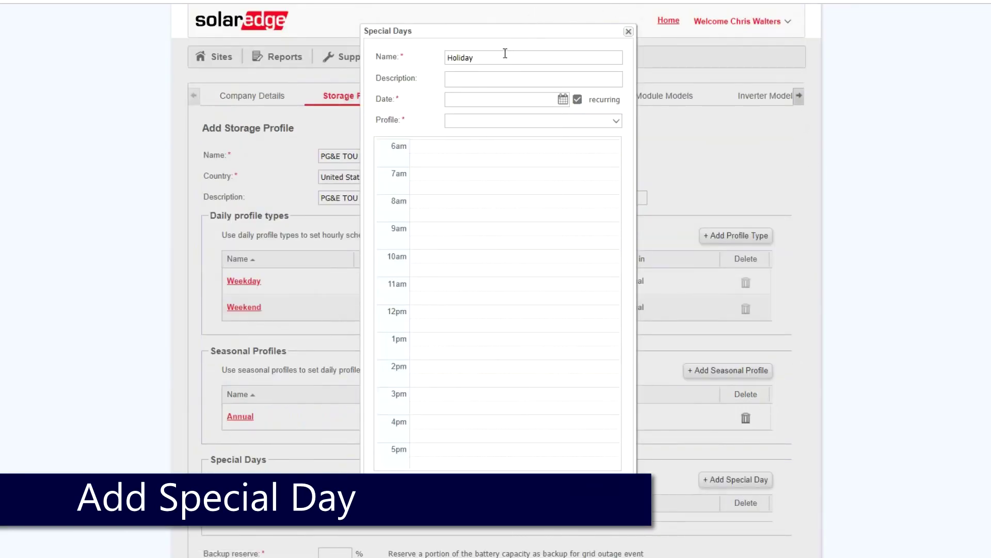
click(487, 82)
text(Holiday)
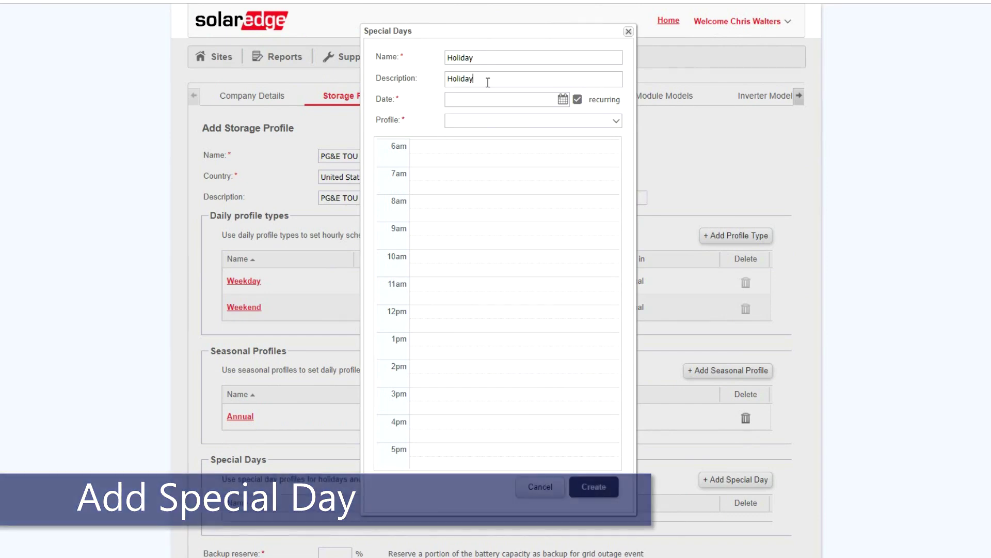
- Date the special day July 4, 2019, use the Weekend profile type, and create it
click(481, 107)
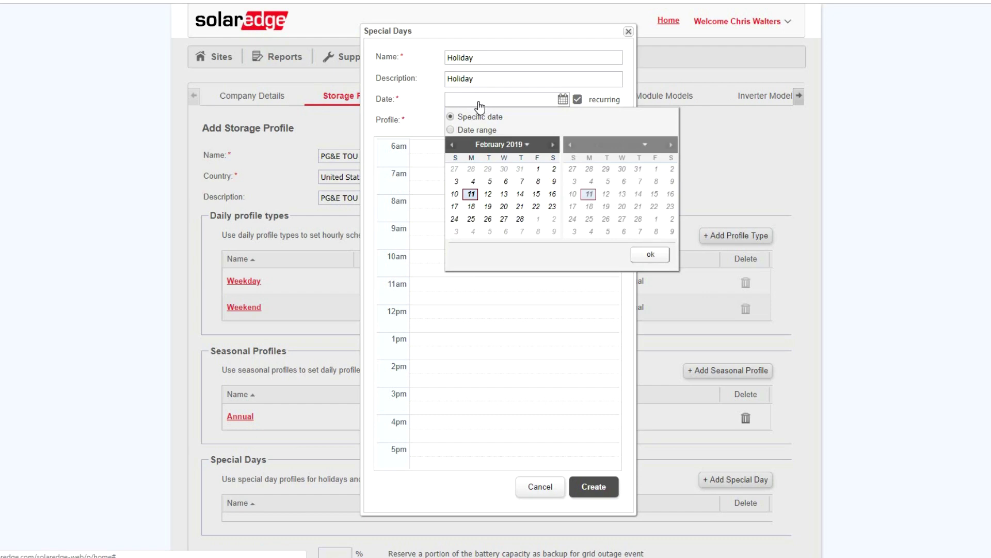
click(553, 145)
click(553, 145)
click(553, 145)
click(553, 145)
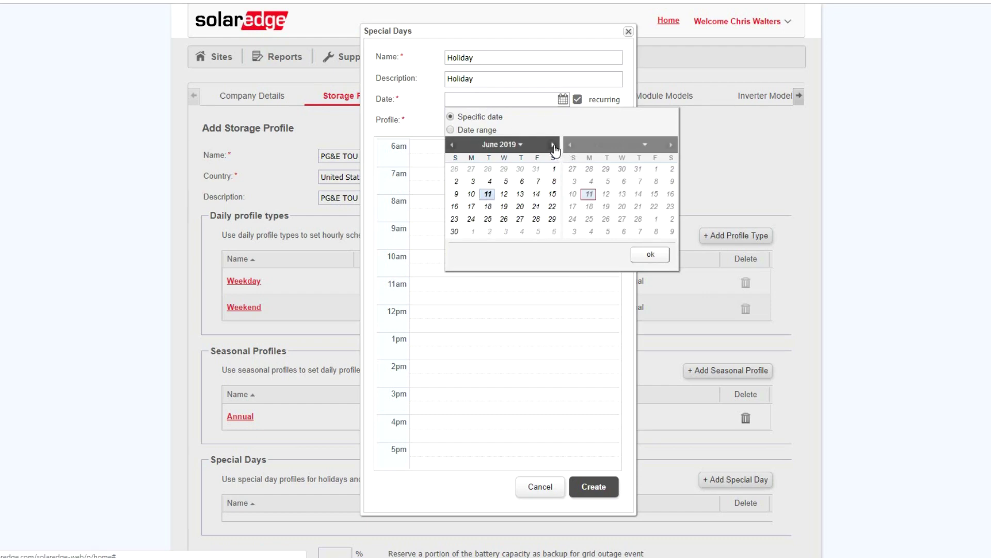
click(553, 145)
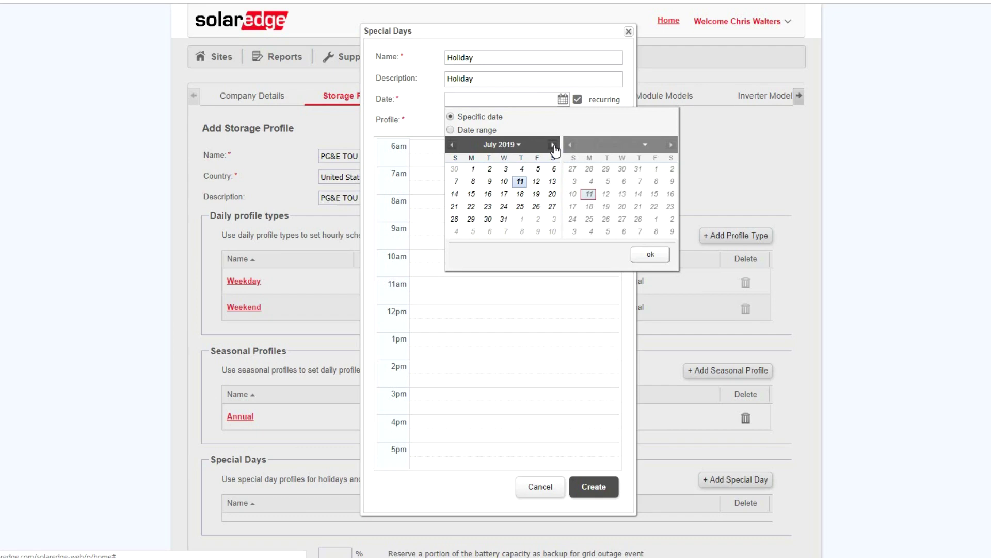
click(522, 172)
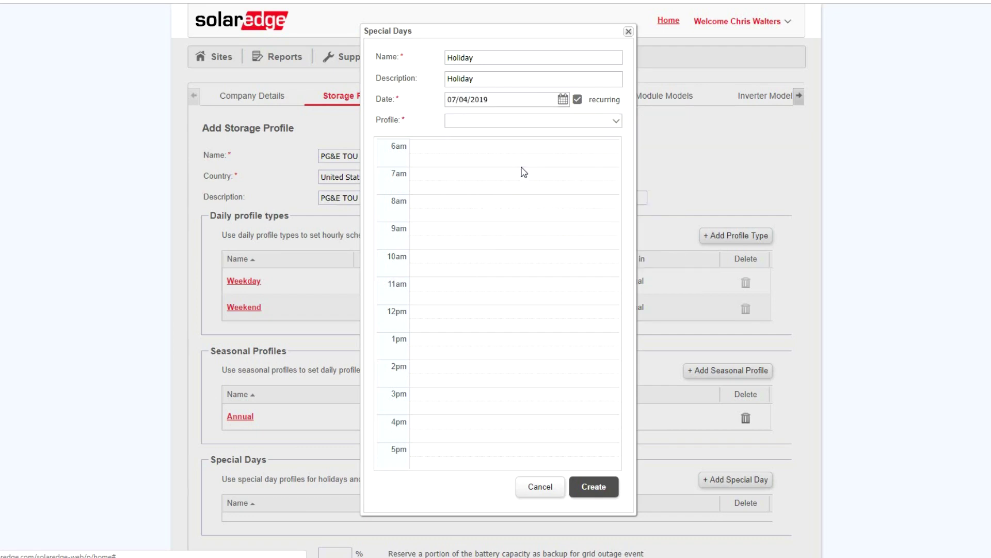
click(561, 122)
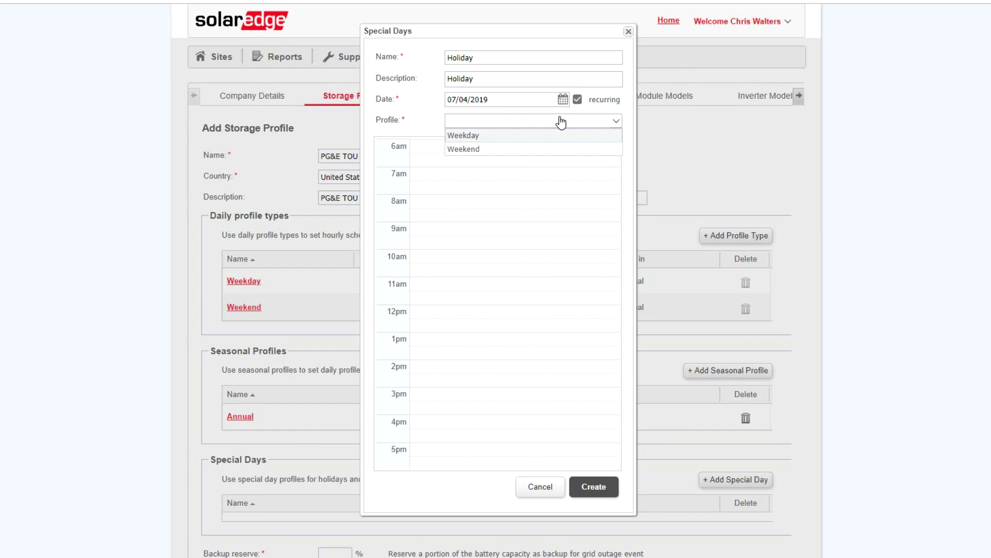
click(544, 150)
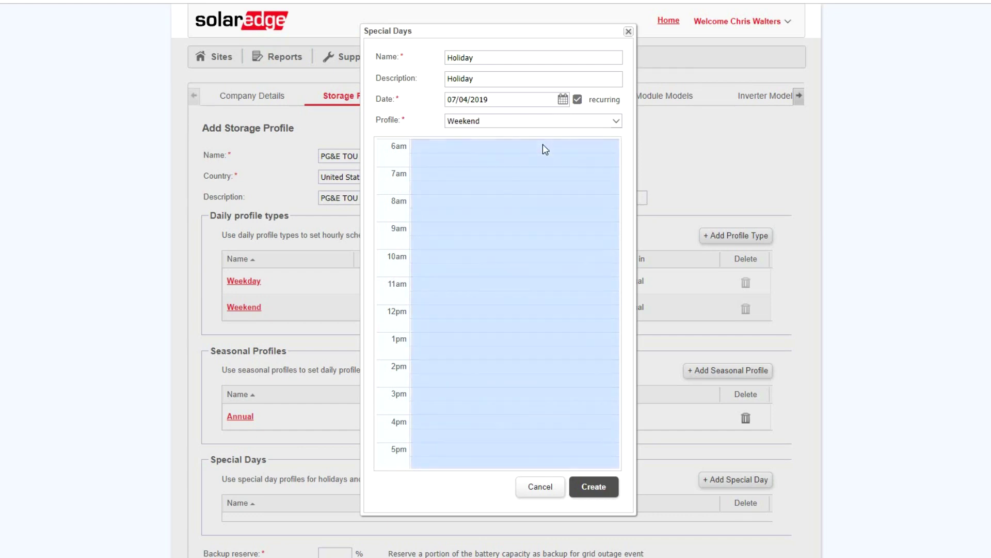
click(594, 485)
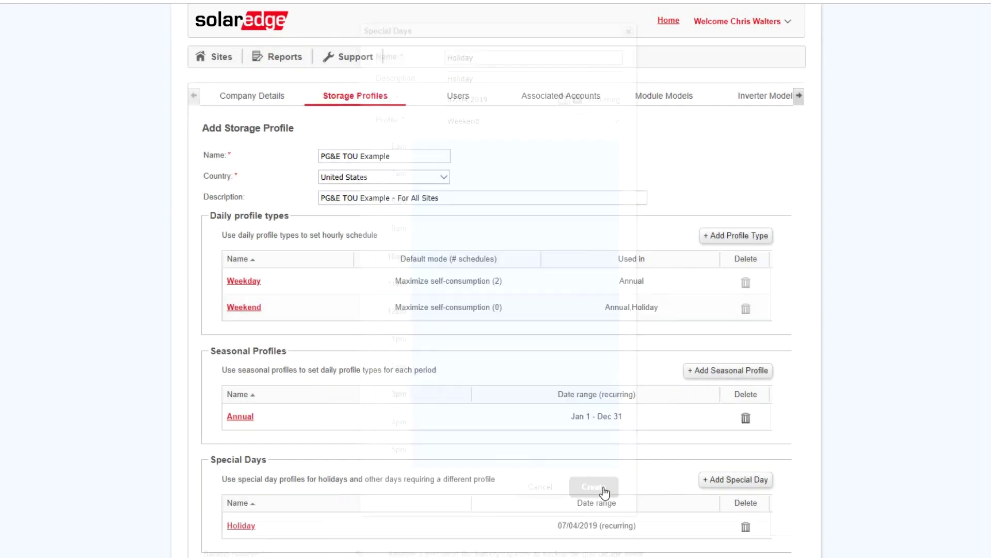
- Set the backup reserve to 20% and create the 'PG&E TOU Example' storage profile
scroll(973, 357, down, 2)
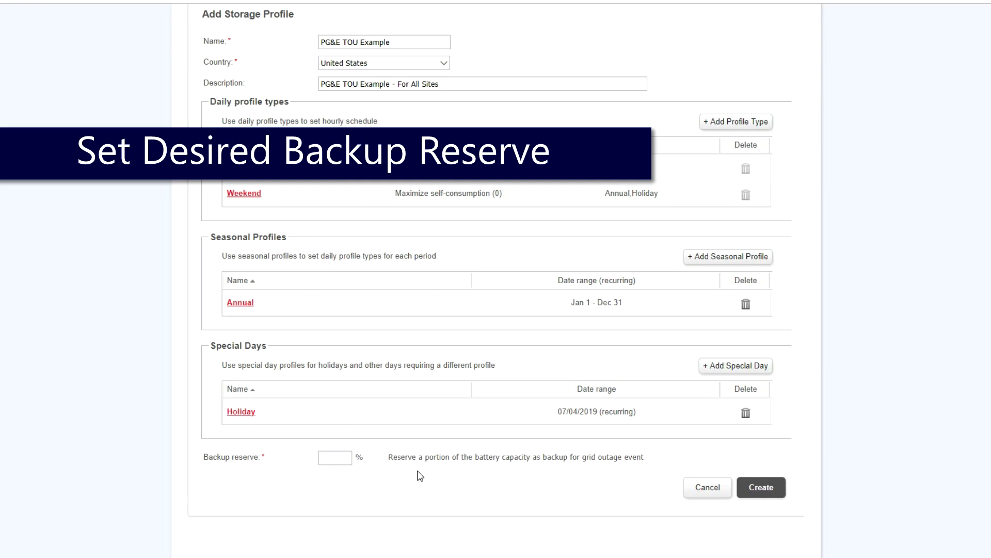
text(0)
click(761, 488)
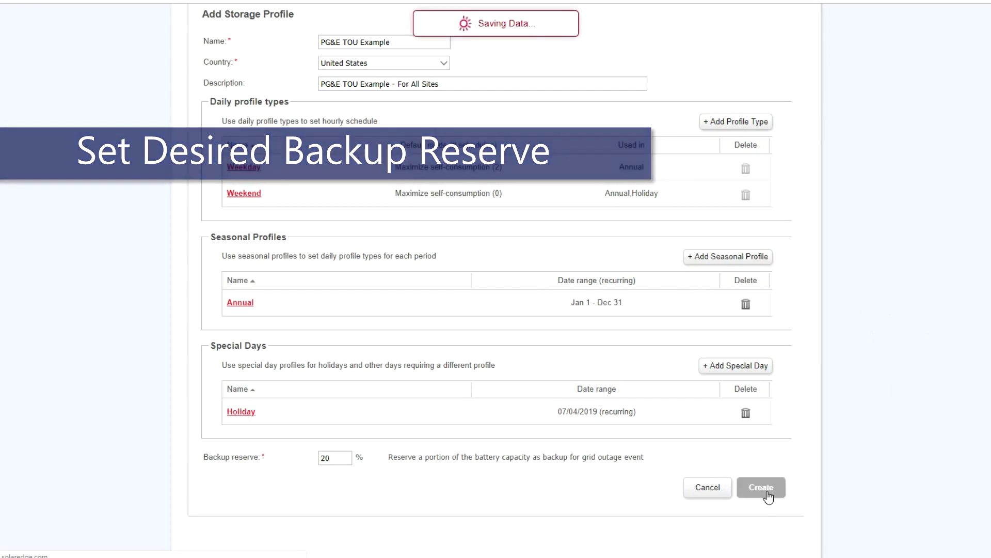